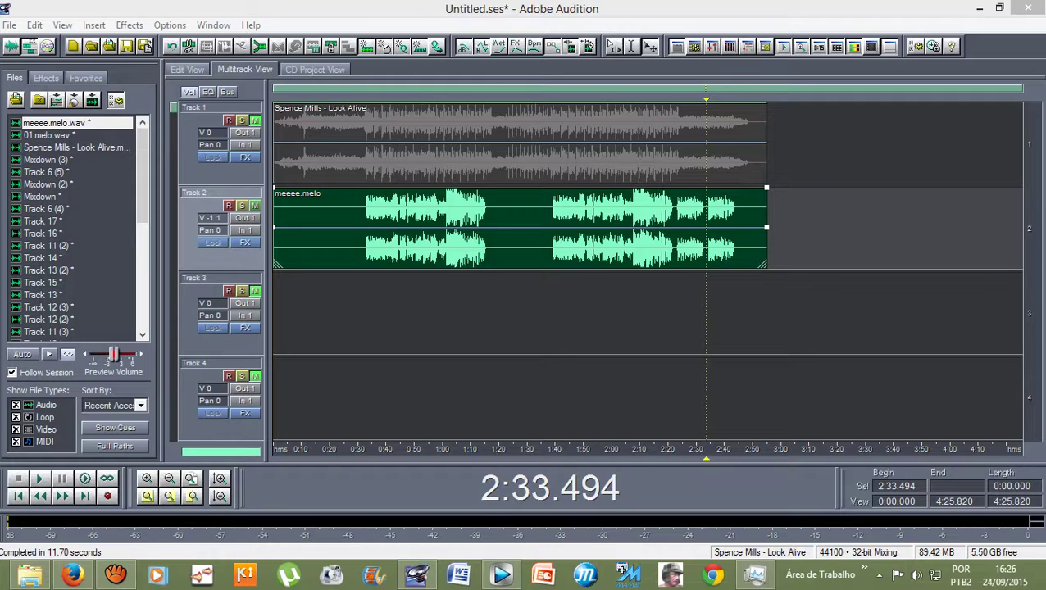
- Unmute Track 1 and play the session from 2:33.494 to hear how the vocal ends over the instrumental
click(254, 121)
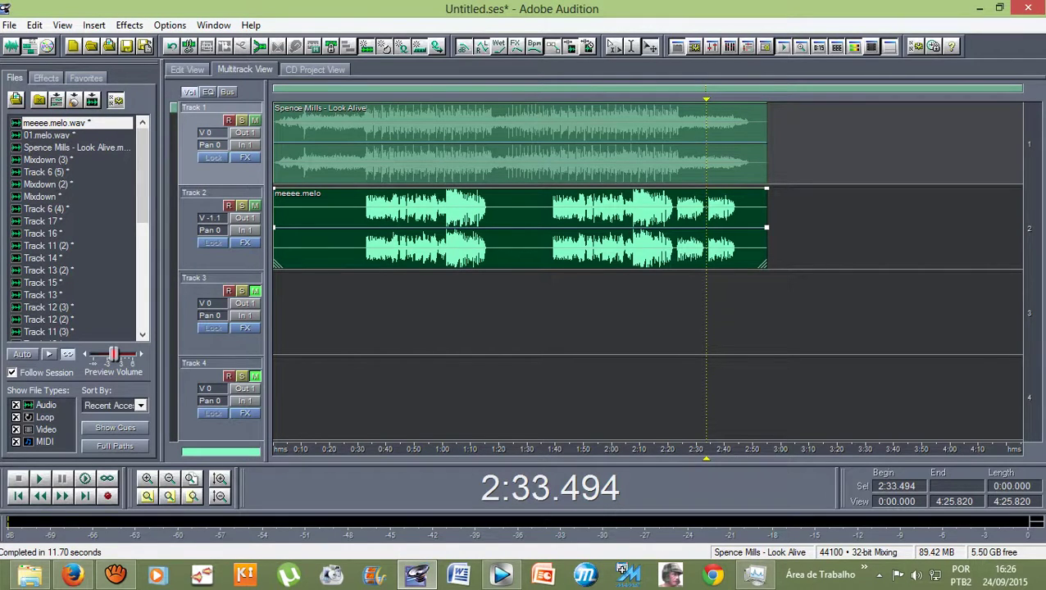
key(space)
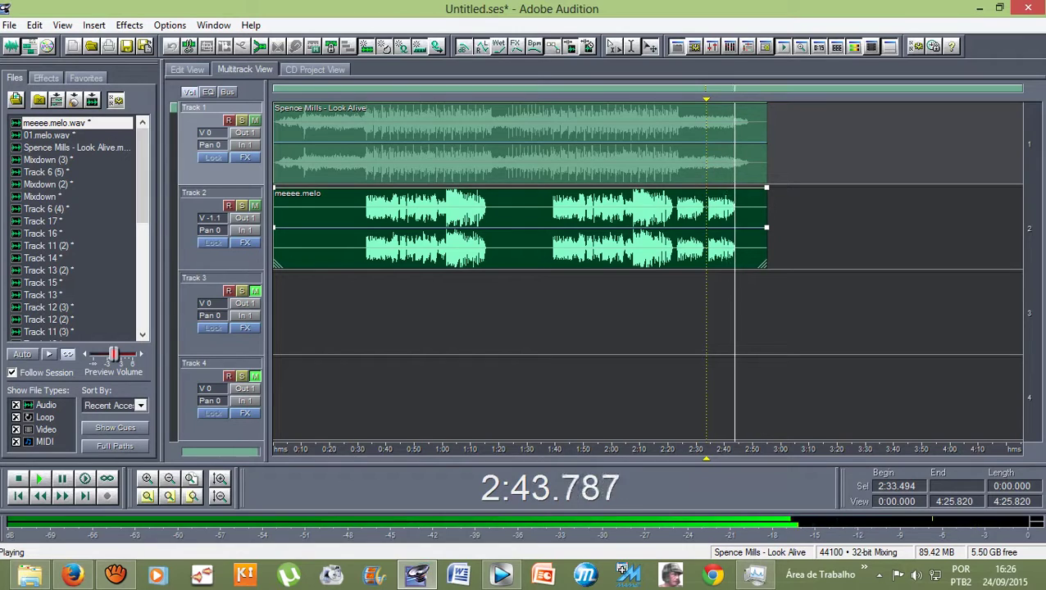
key(space)
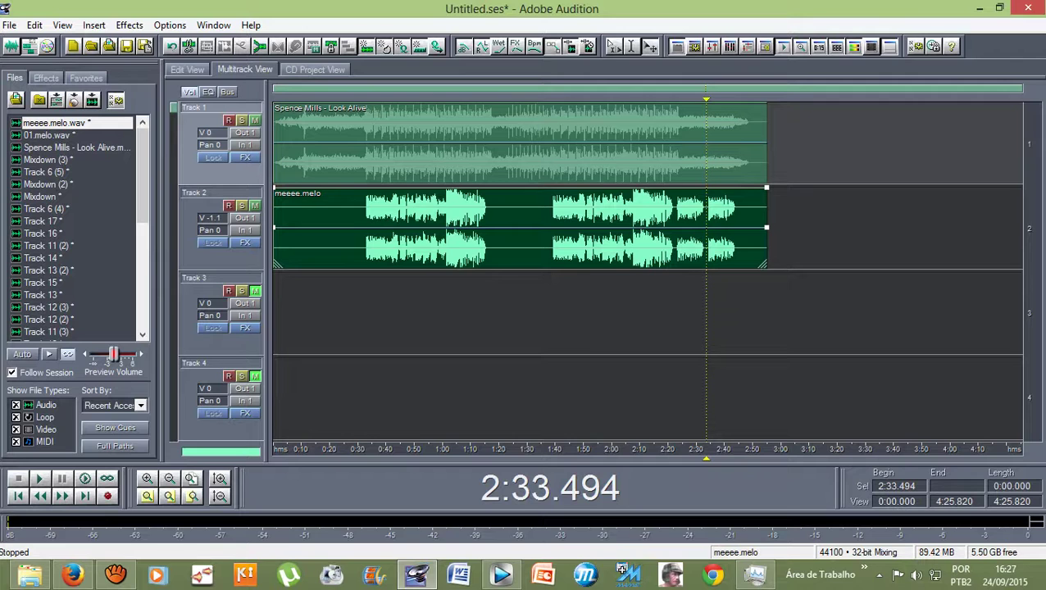
- Open the meeee.melo vocal clip on Track 2 for waveform editing and play its last phrase from 2:34.184
double_click(724, 222)
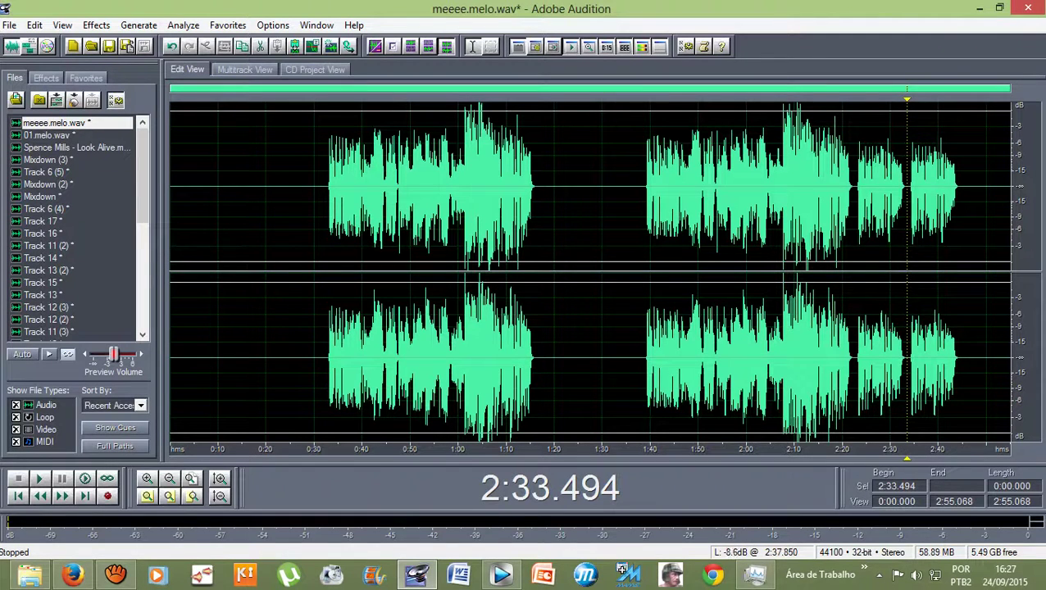
click(929, 235)
scroll(926, 235, up, 3)
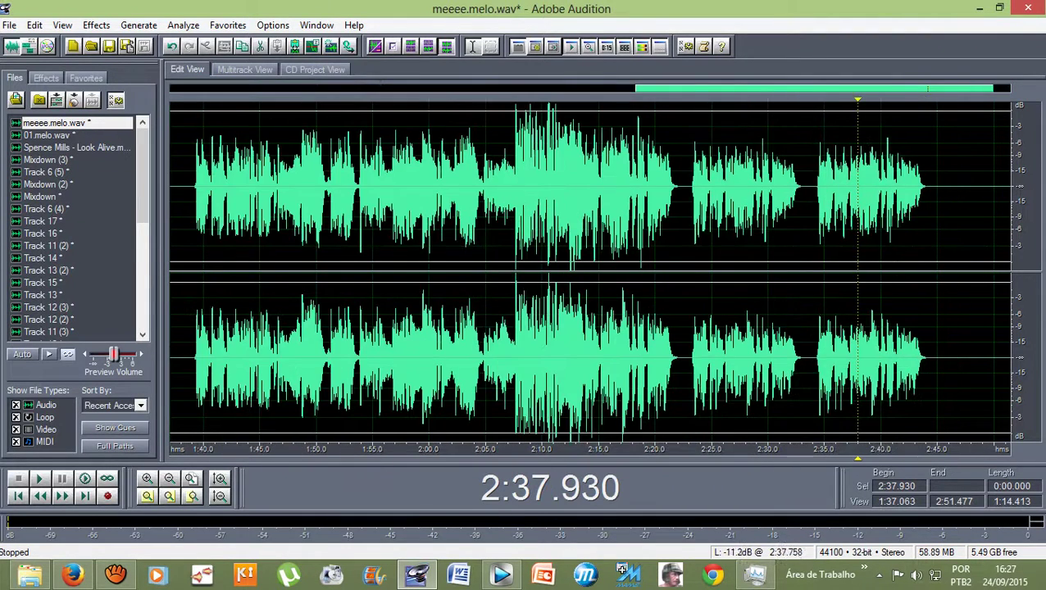
click(843, 236)
click(816, 188)
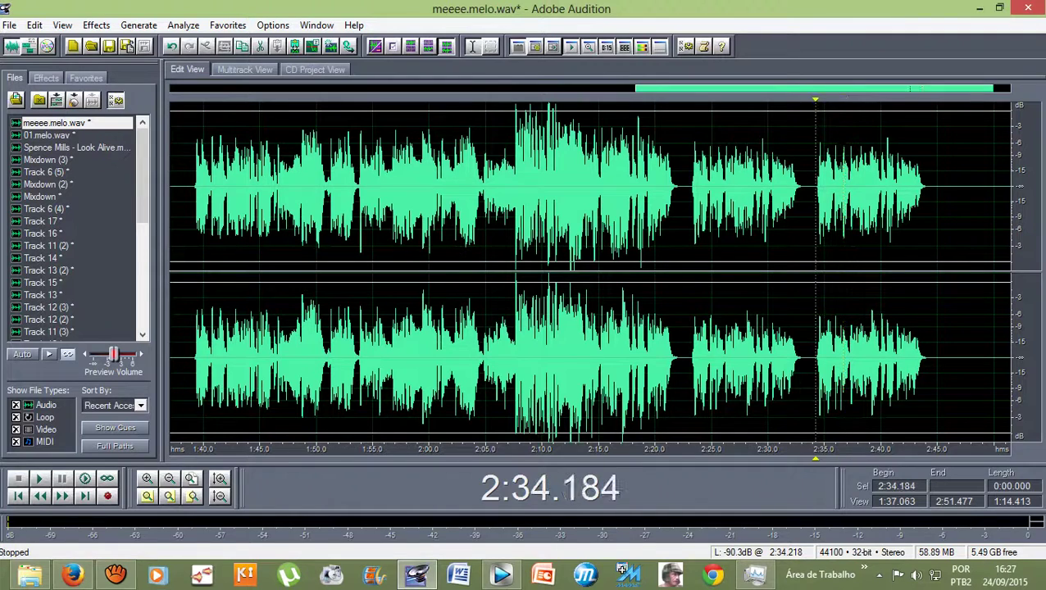
key(space)
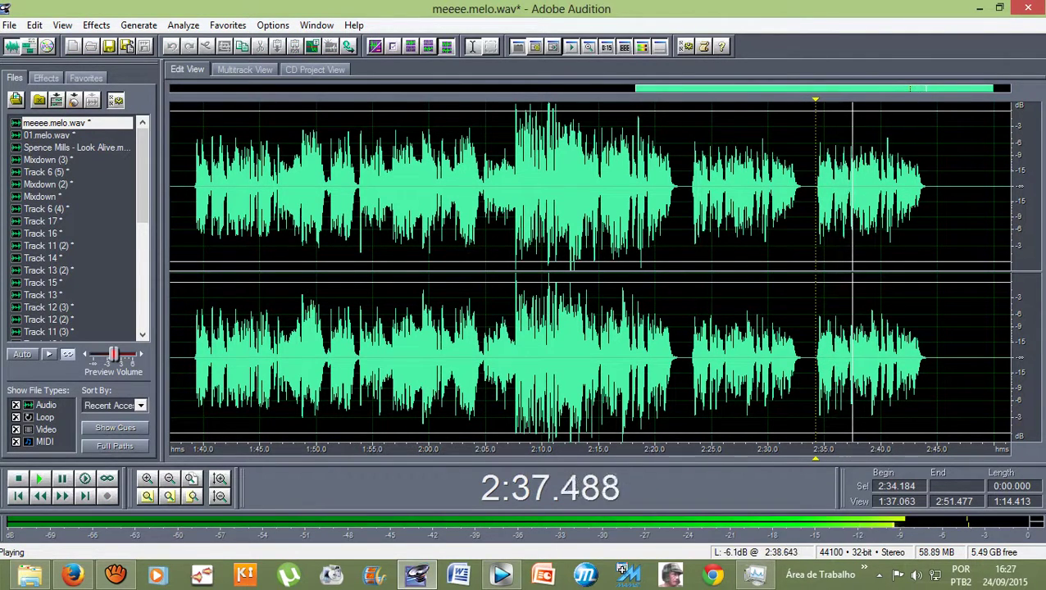
key(space)
- Try applying Fade Out to the end of the vocal's last phrase, from 2:37.180 to 2:43.988
drag(850, 188, 925, 189)
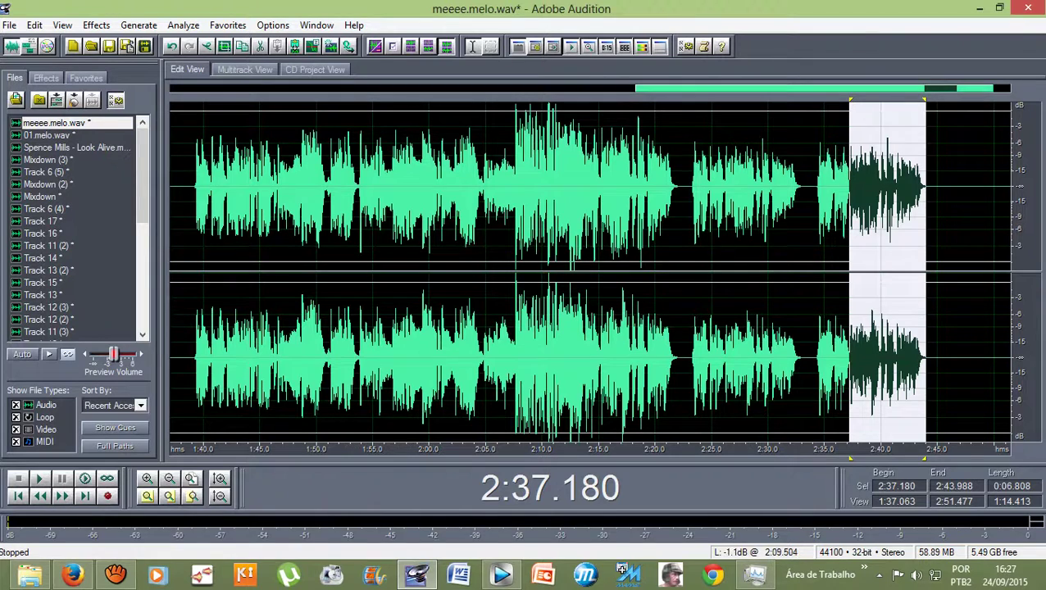
key(alt+o)
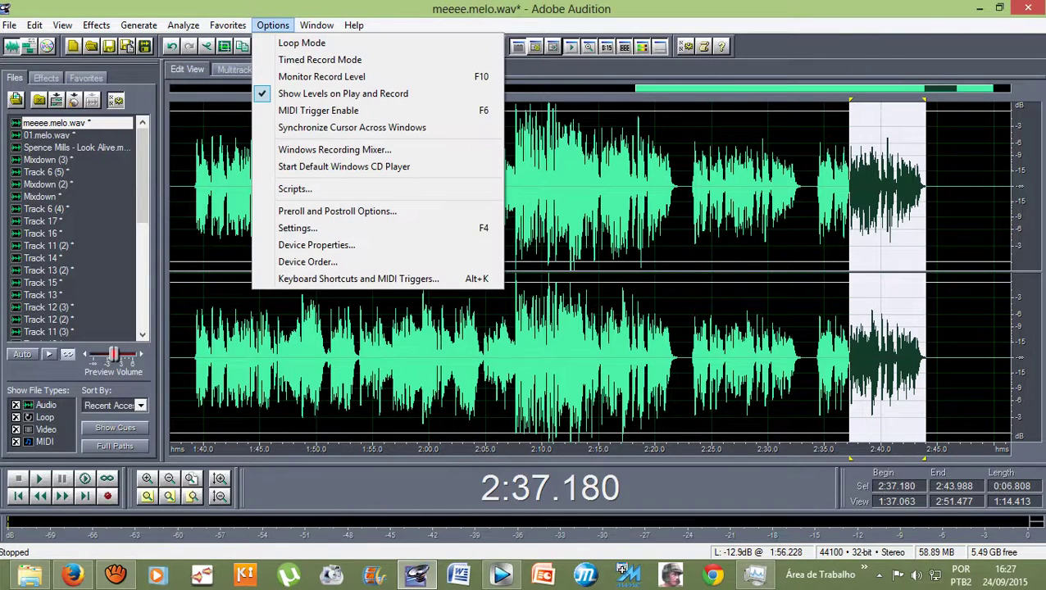
key(Left)
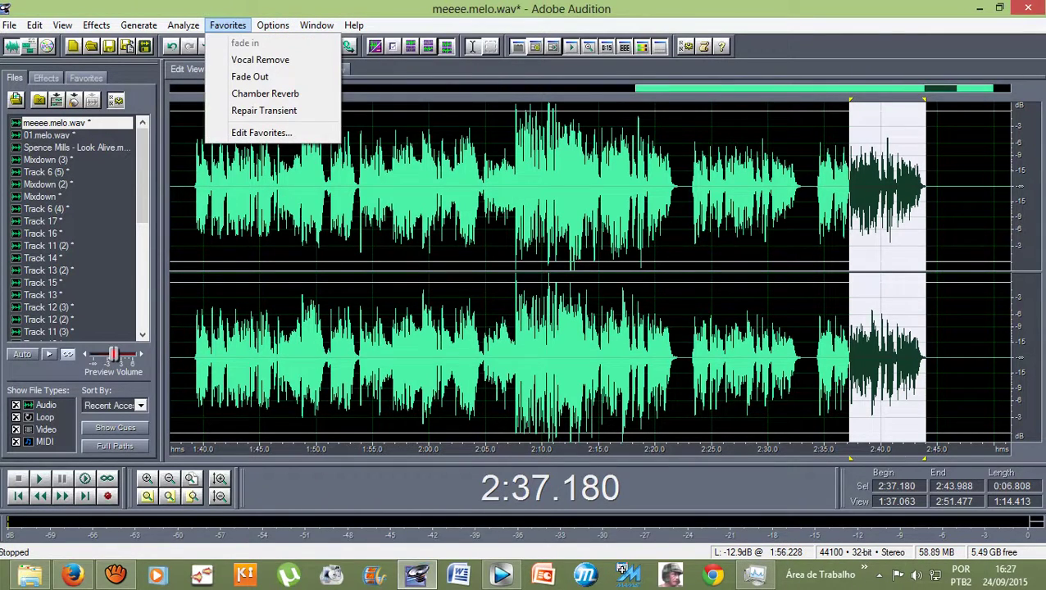
key(Down)
key(Down)
key(Down)
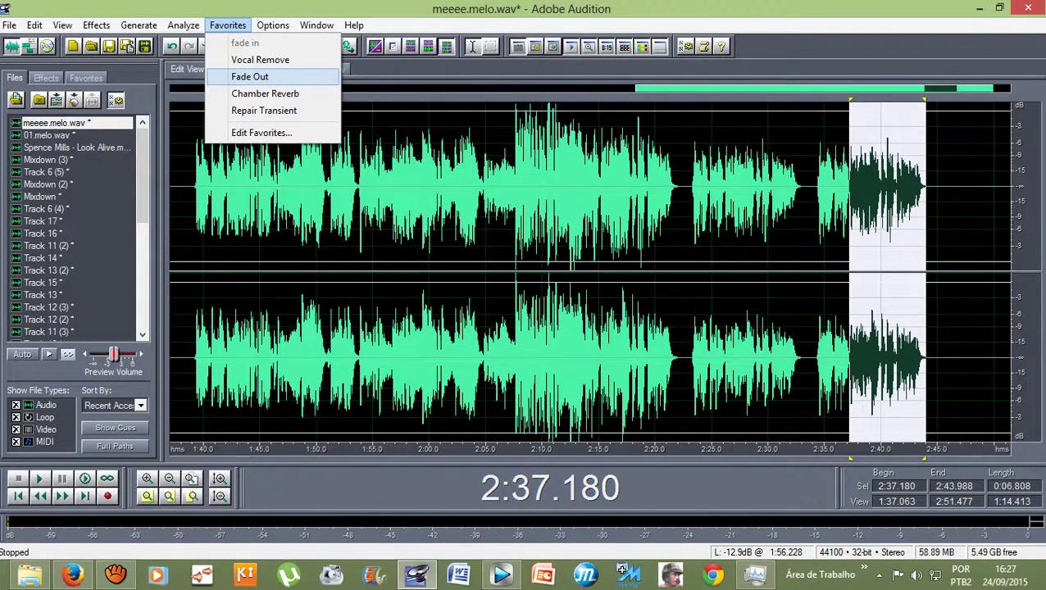
key(Return)
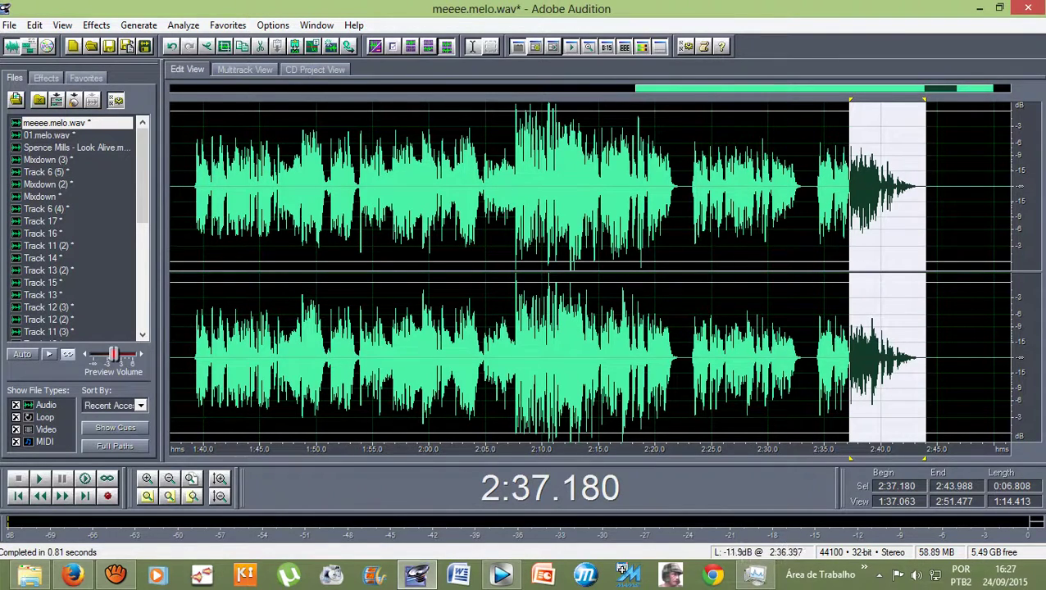
- Play the faded vocal ending from 2:34.320 and undo the Fade Out
click(817, 189)
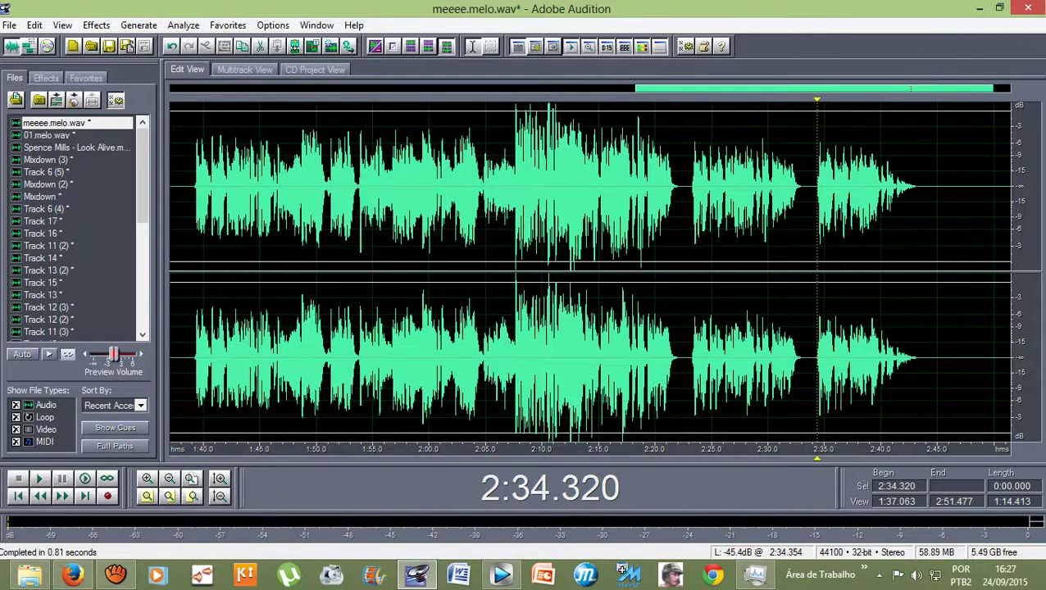
key(space)
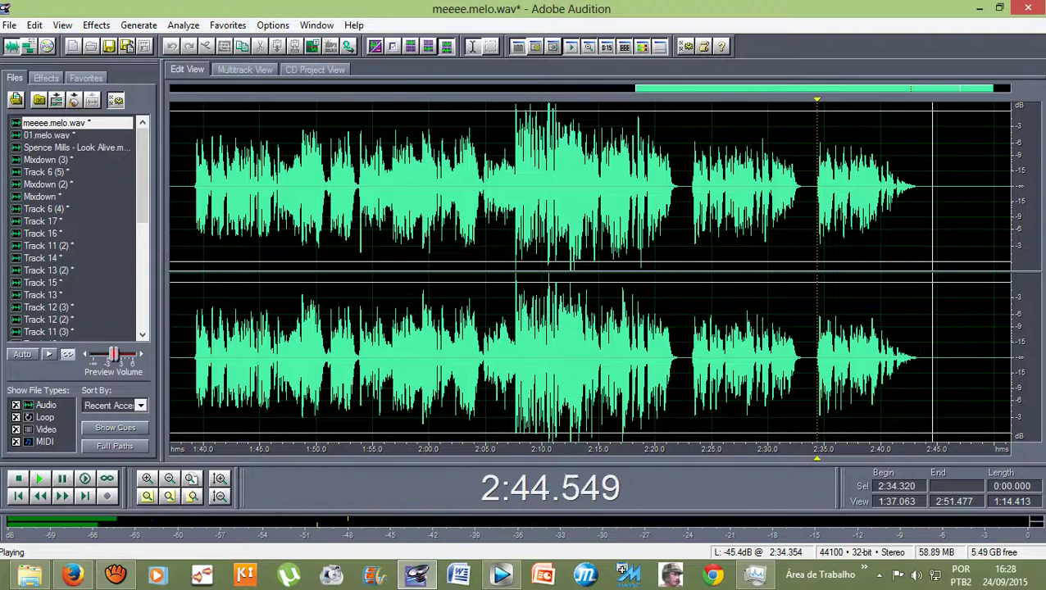
key(space)
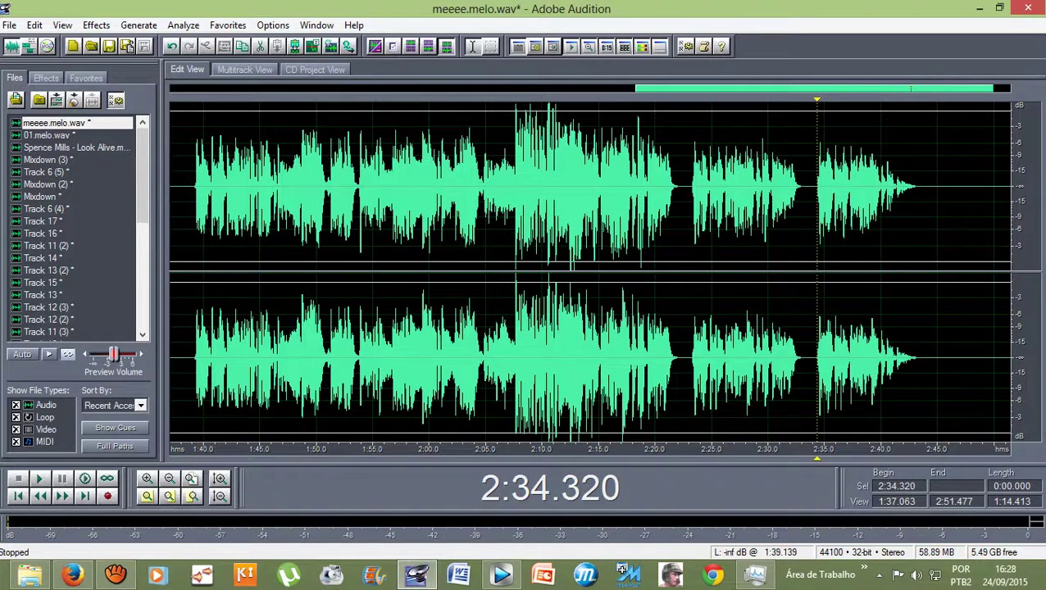
click(171, 47)
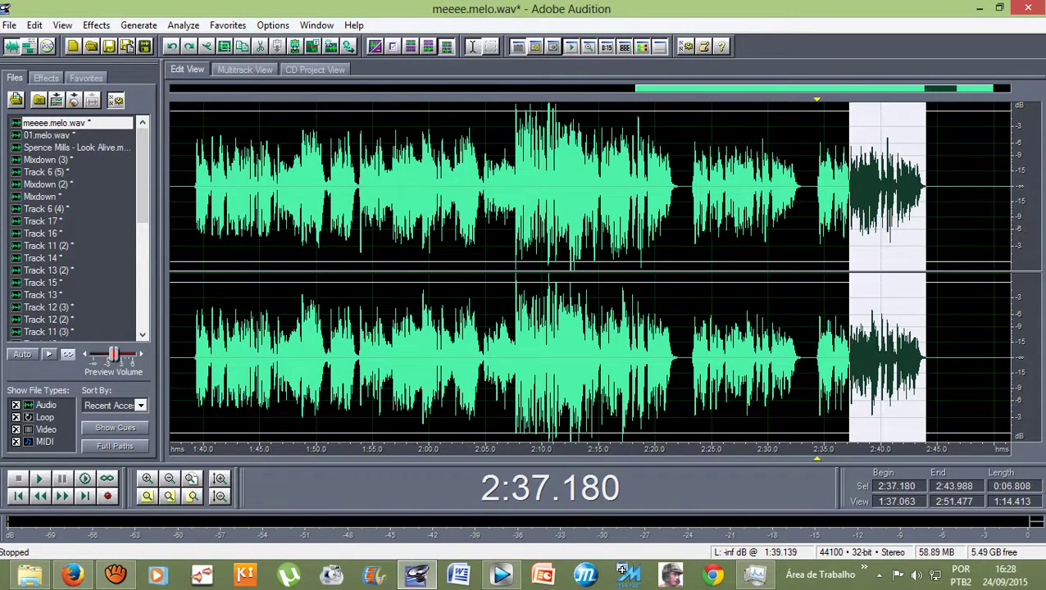
- Extend the selection to the whole last vocal phrase, 2:34.320 to 2:43.988, and apply Fade Out to it twice
drag(850, 134, 846, 134)
drag(846, 189, 817, 188)
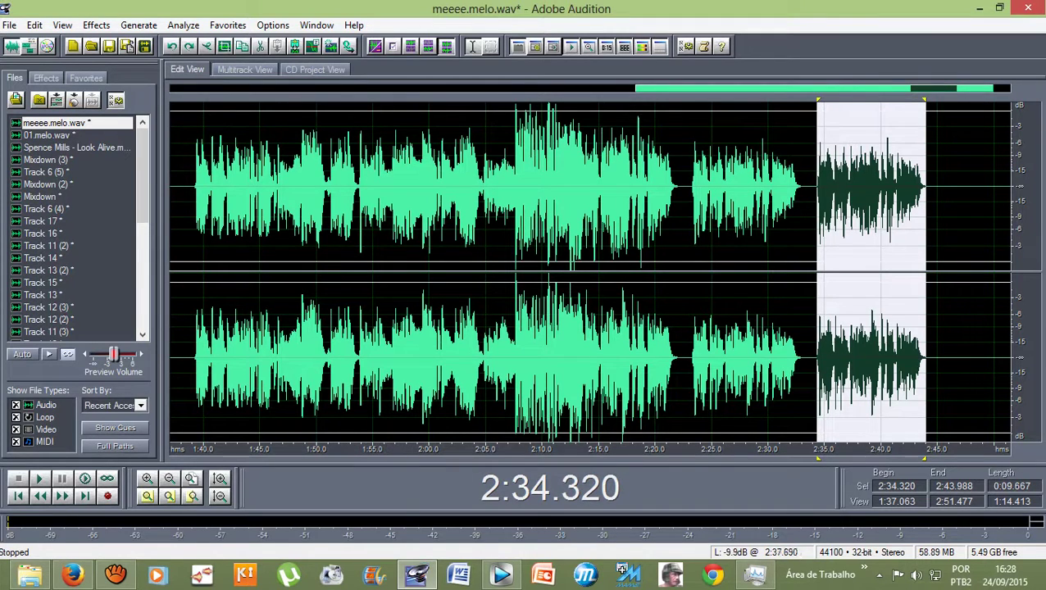
click(228, 25)
click(249, 76)
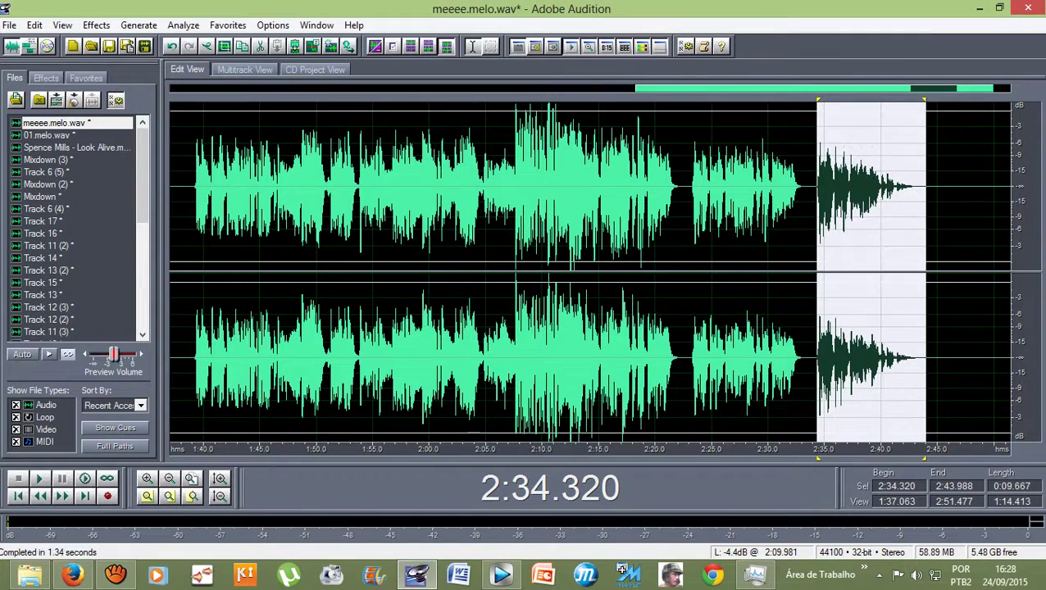
click(228, 25)
click(250, 76)
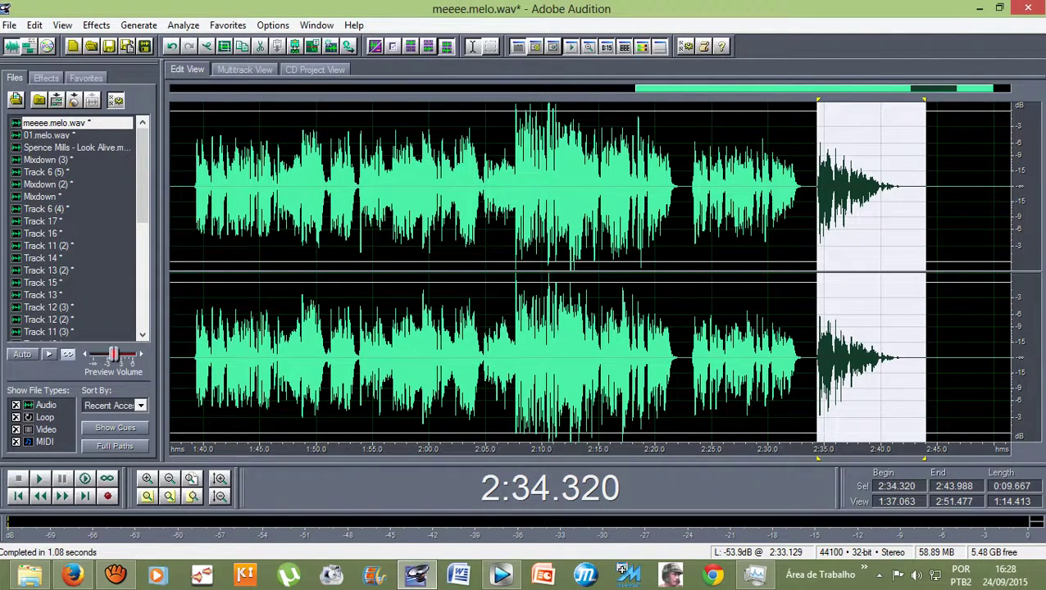
- Play the faded vocal phrase alone from 2:33.231 to check how it ends
click(804, 187)
key(space)
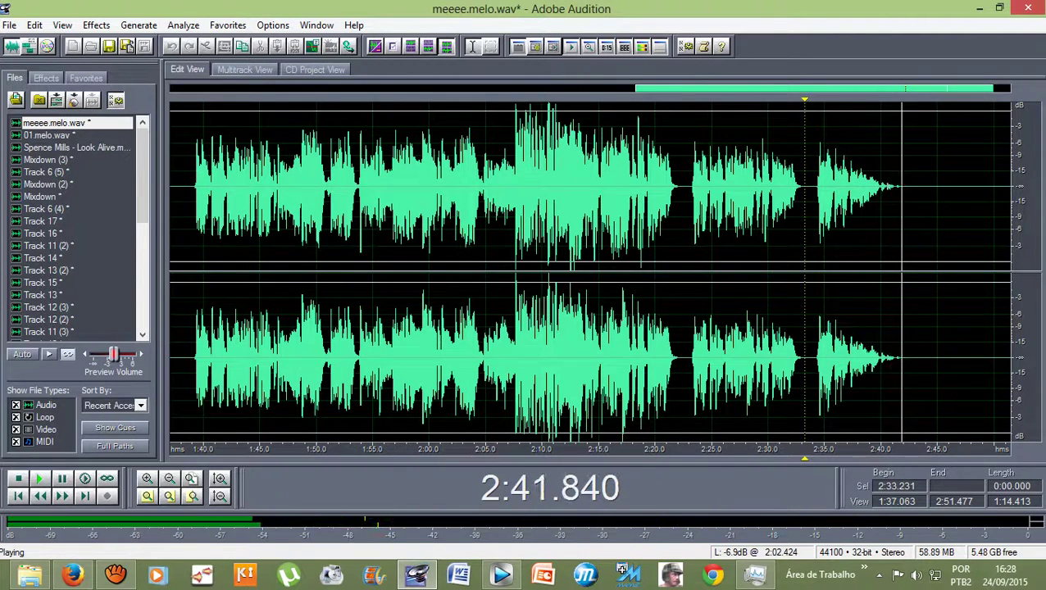
key(space)
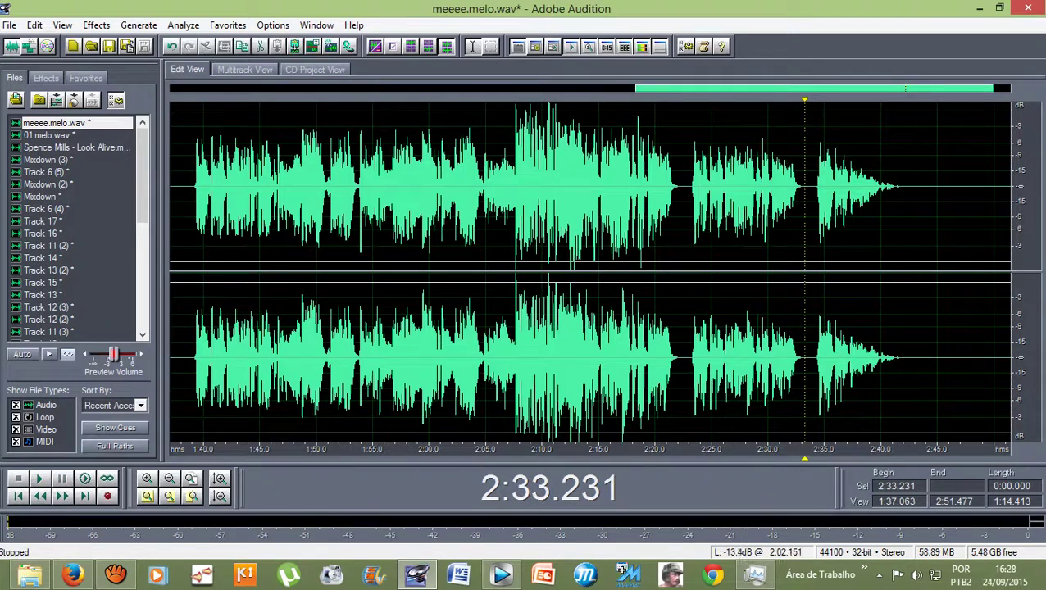
- Return to the multitrack session and play both tracks from 2:33.231 to check the vocal fade against the instrumental
click(245, 70)
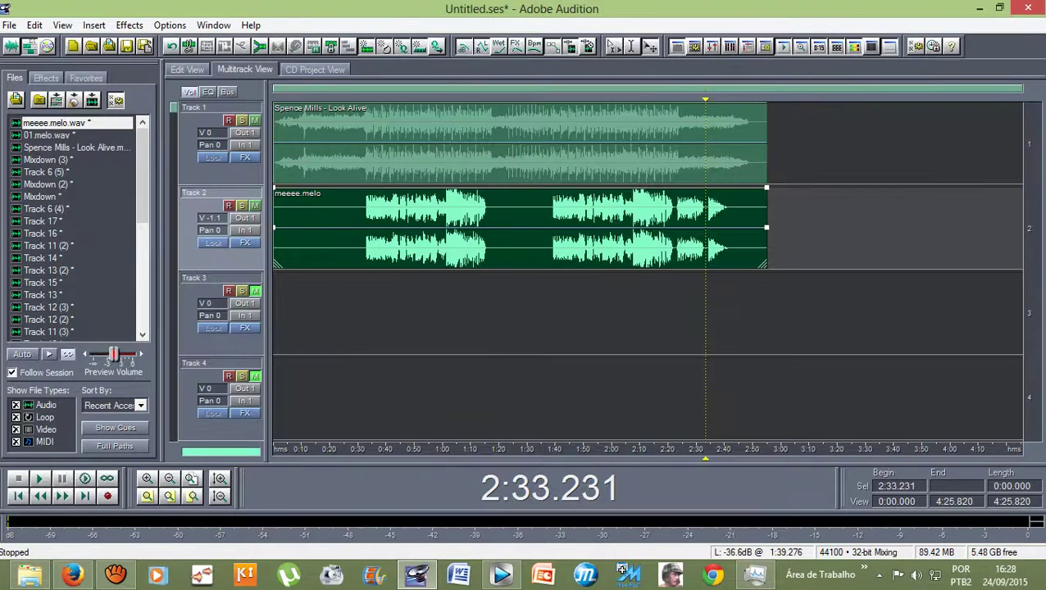
key(space)
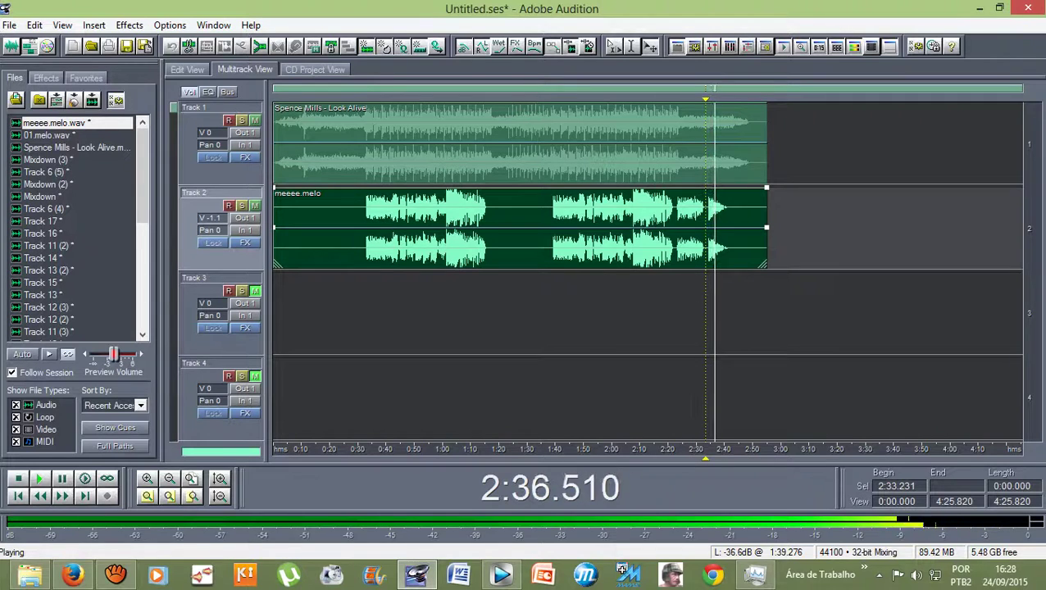
scroll(730, 271, up, 1)
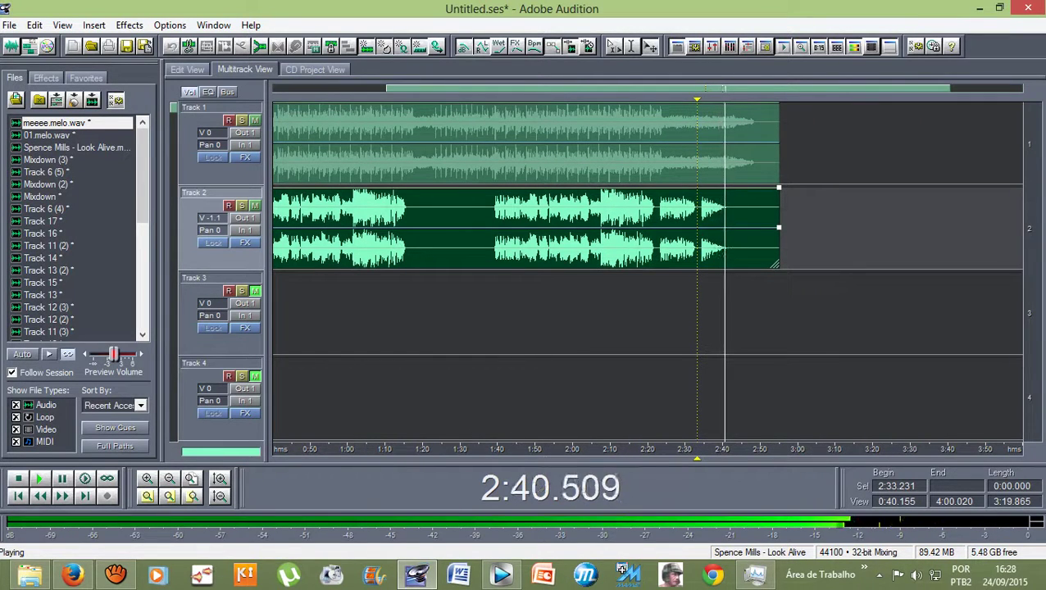
key(space)
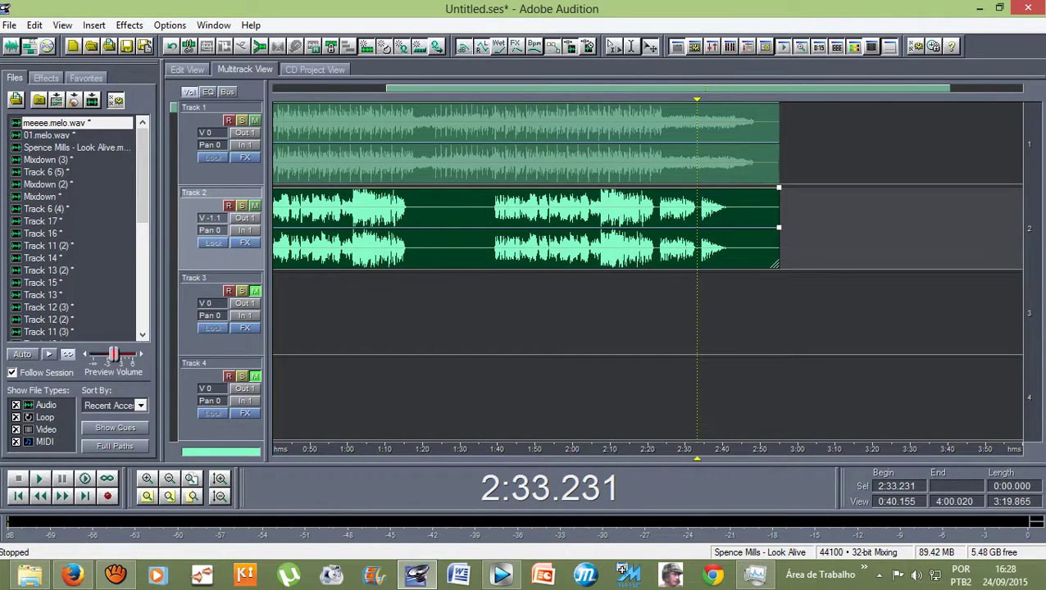
- Open the Look Alive instrumental on Track 1 for waveform editing and apply Fade Out from 2:32.854 to 2:43.346
double_click(710, 142)
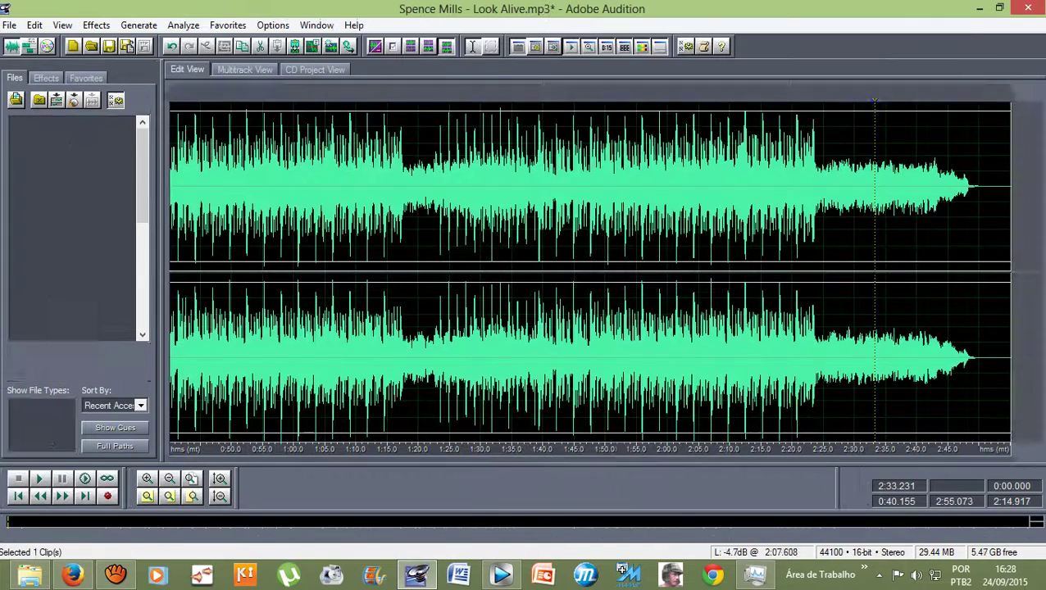
drag(872, 163, 936, 160)
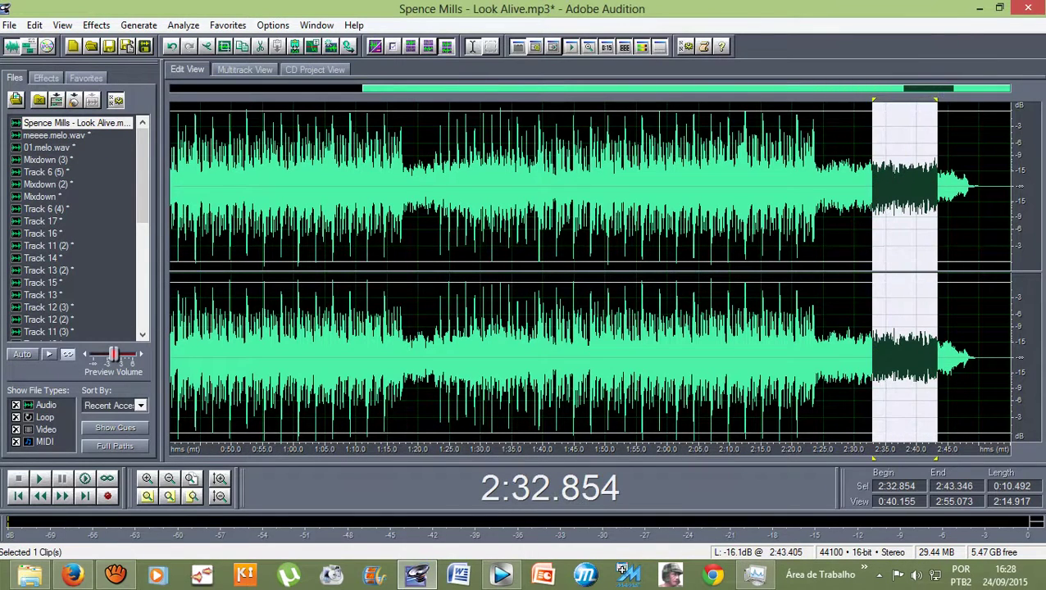
click(244, 70)
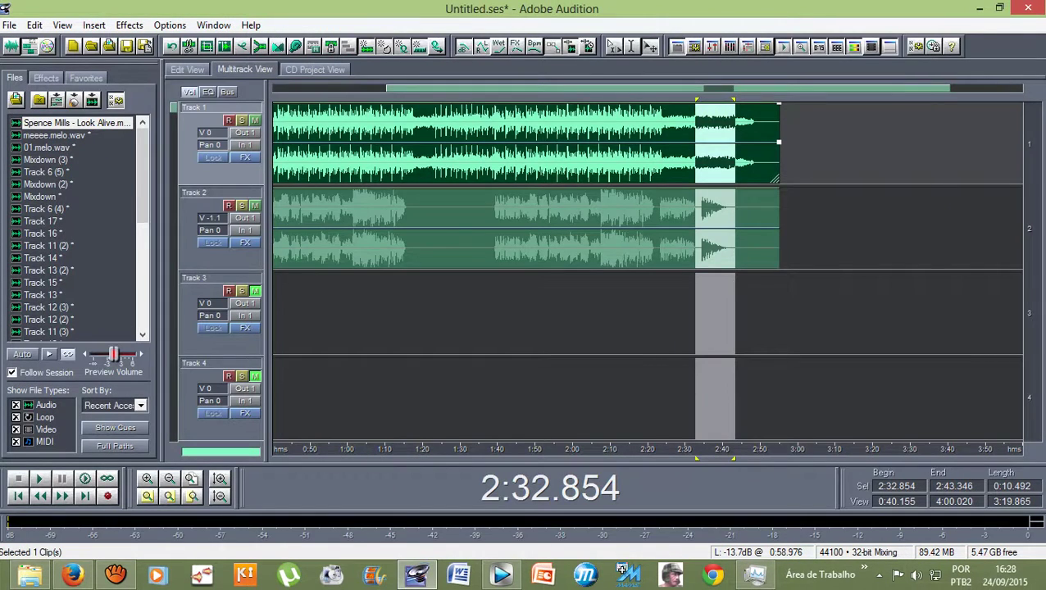
scroll(732, 141, up, 2)
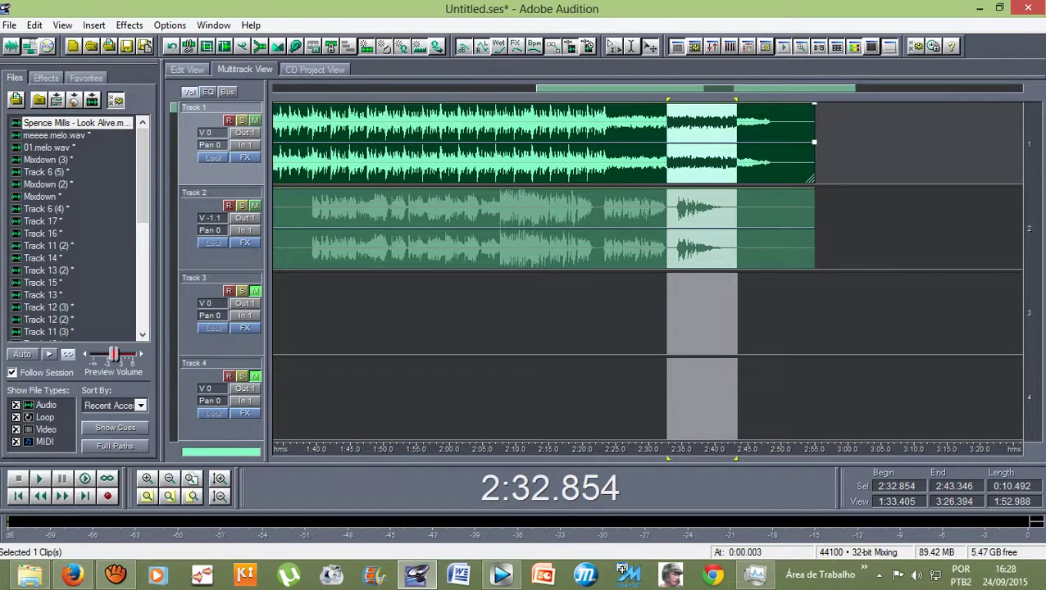
double_click(707, 141)
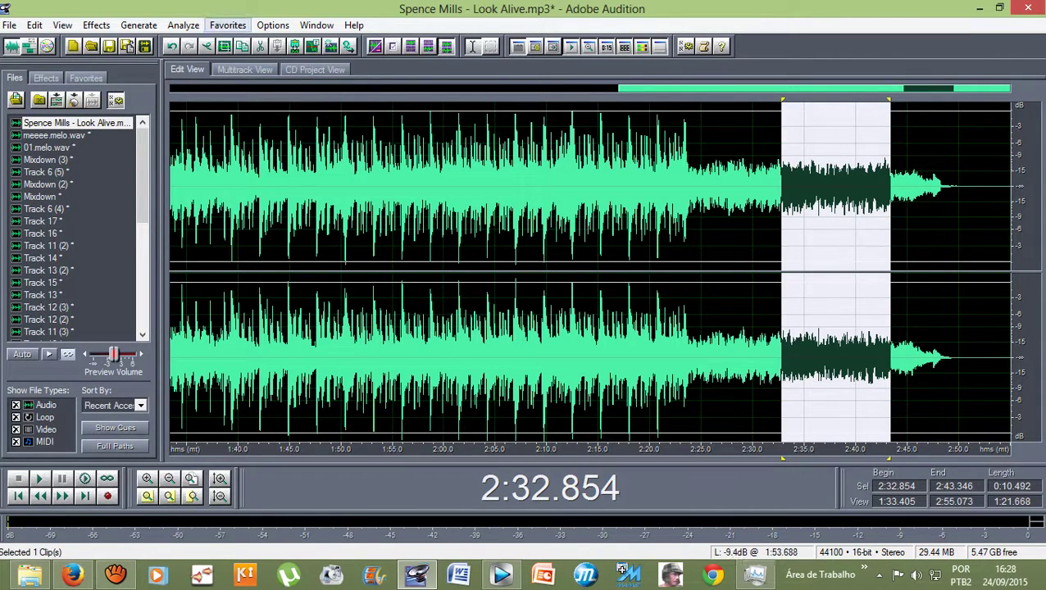
click(228, 25)
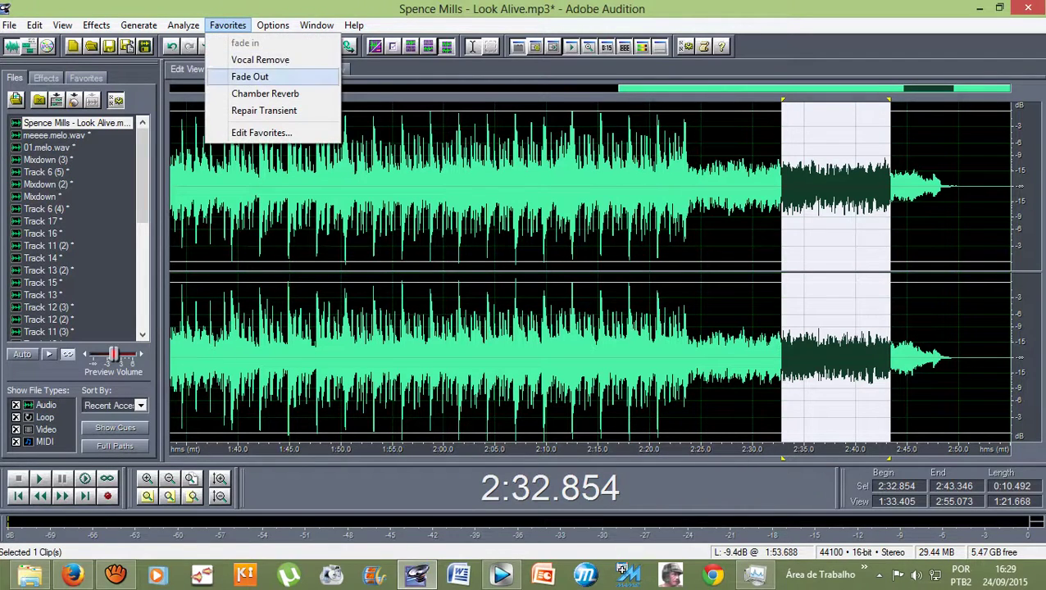
click(217, 77)
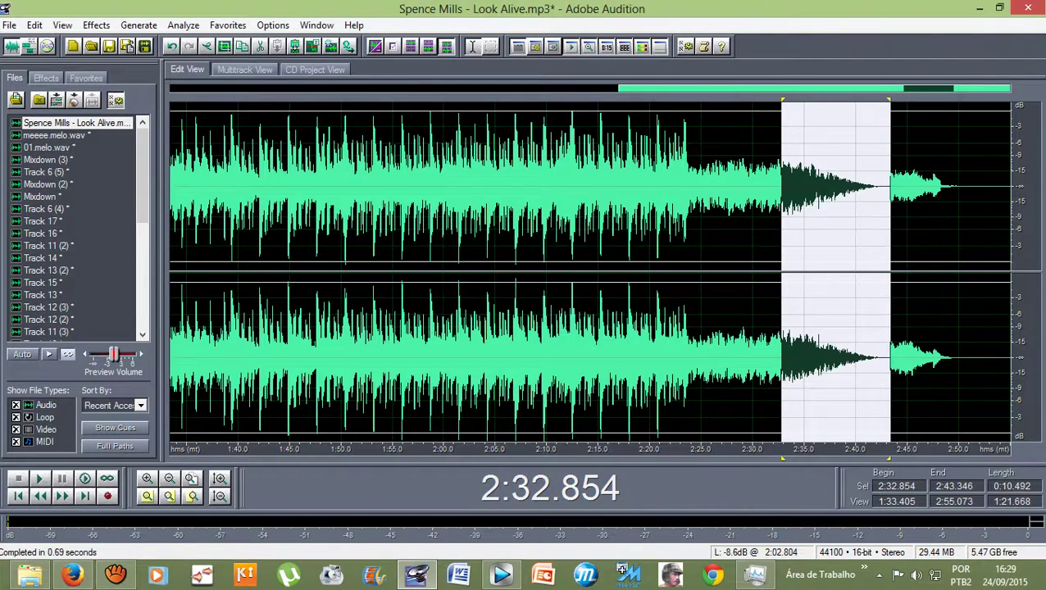
- Silence the instrumental's remaining tail after the fade, from 2:43.342 to 2:55.000
drag(782, 99, 785, 99)
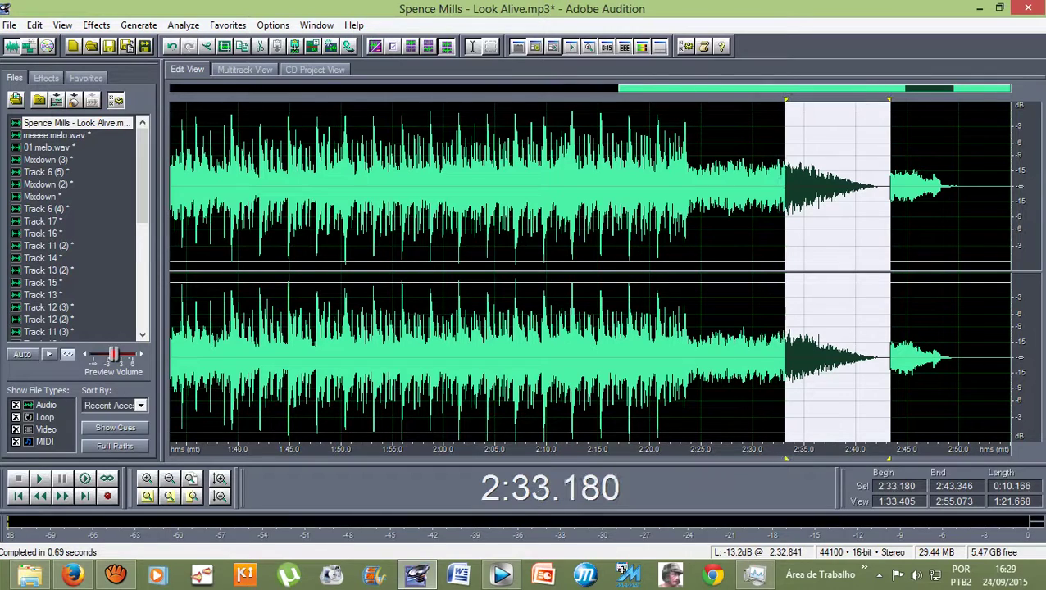
drag(891, 189, 1011, 188)
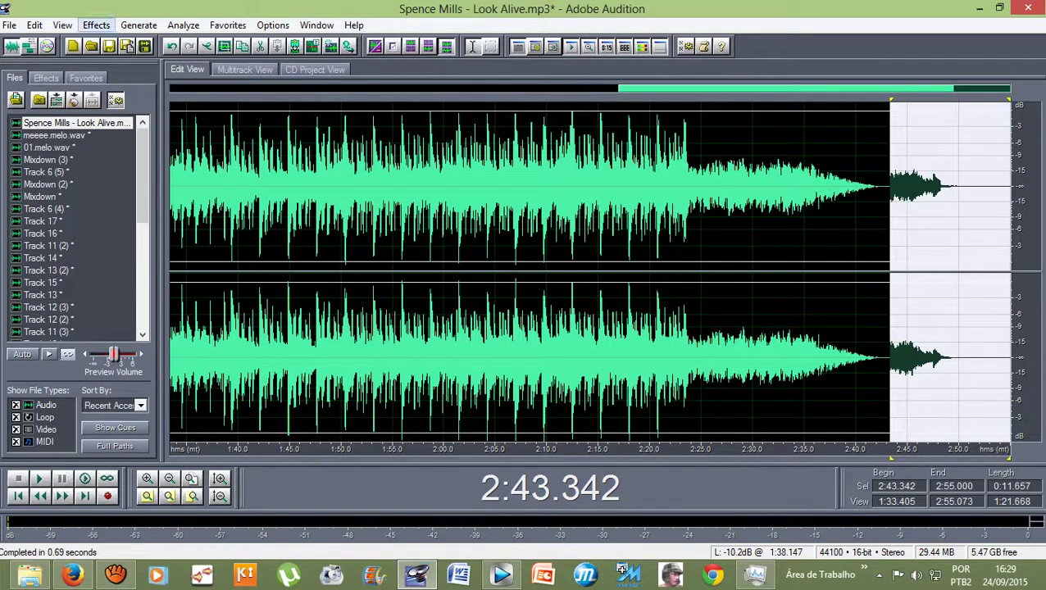
click(96, 24)
click(119, 76)
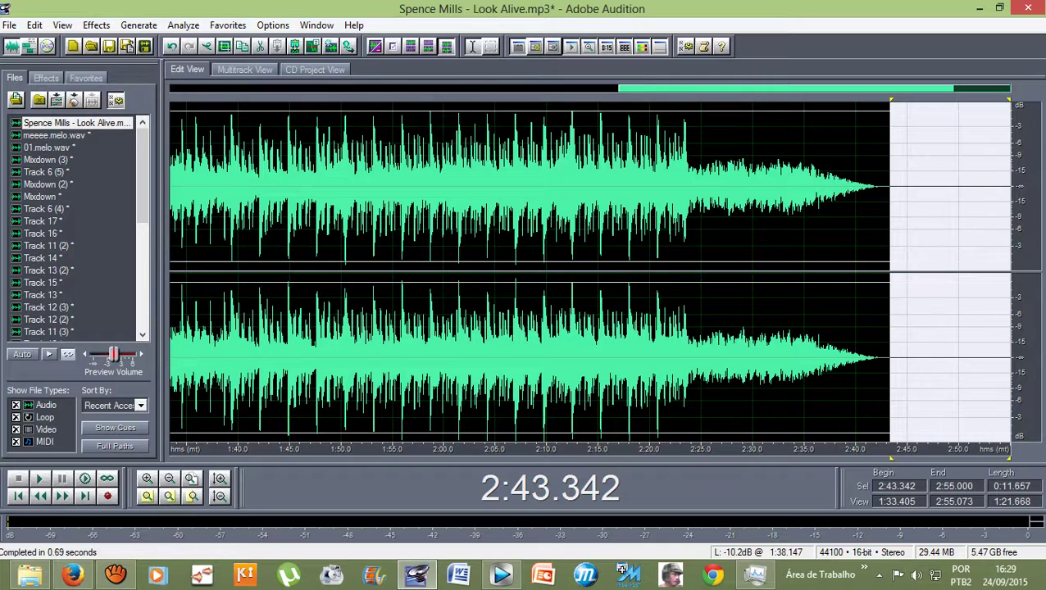
- Delete the instrumental's silent tail from 2:43.342 to 2:55.000 and play both tracks in the multitrack session from 2:32.970 to check the ending
key(Delete)
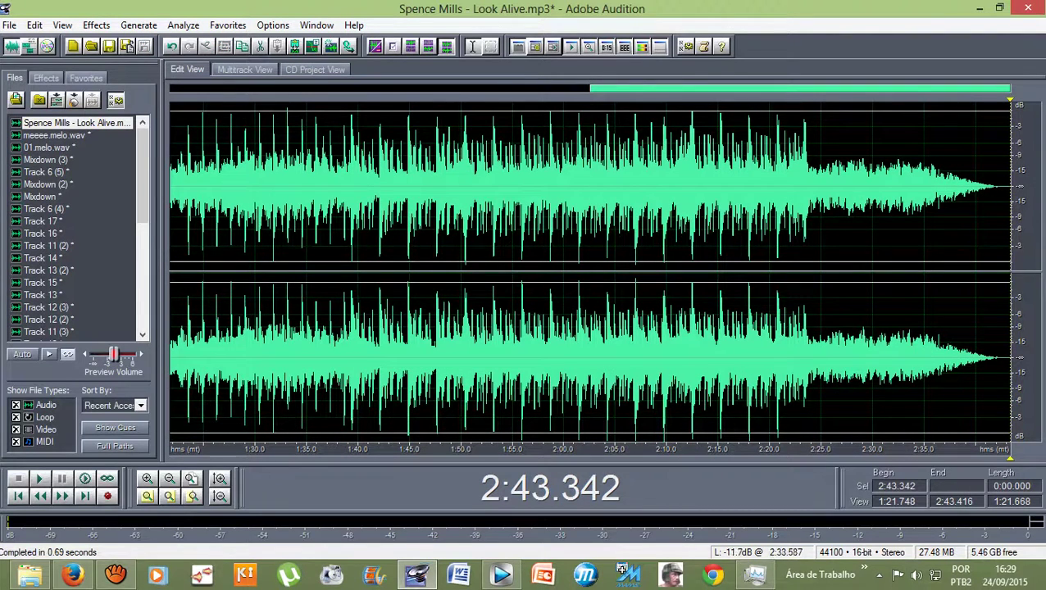
click(822, 187)
click(244, 70)
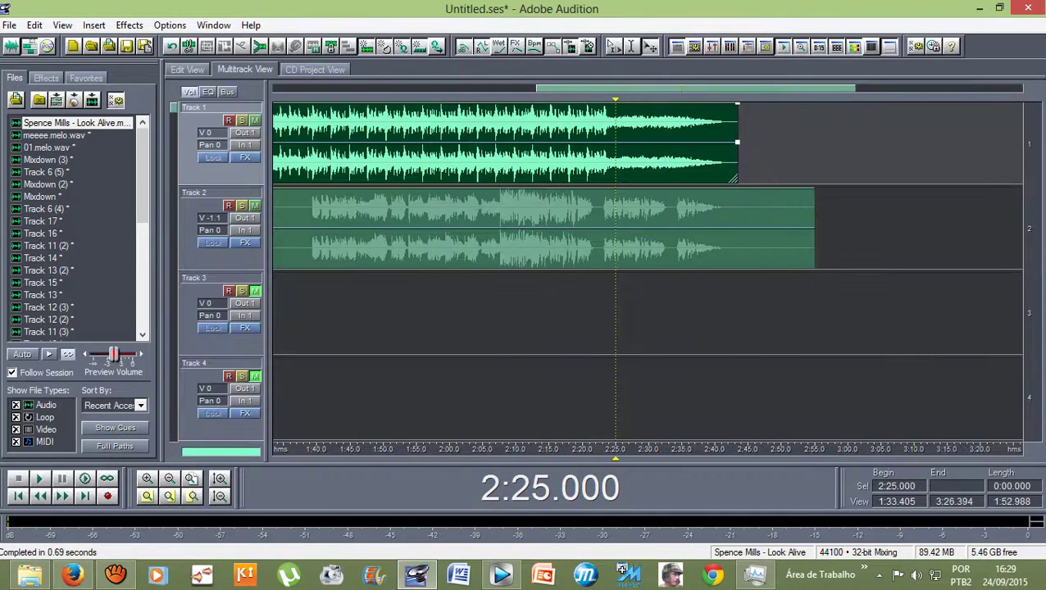
key(space)
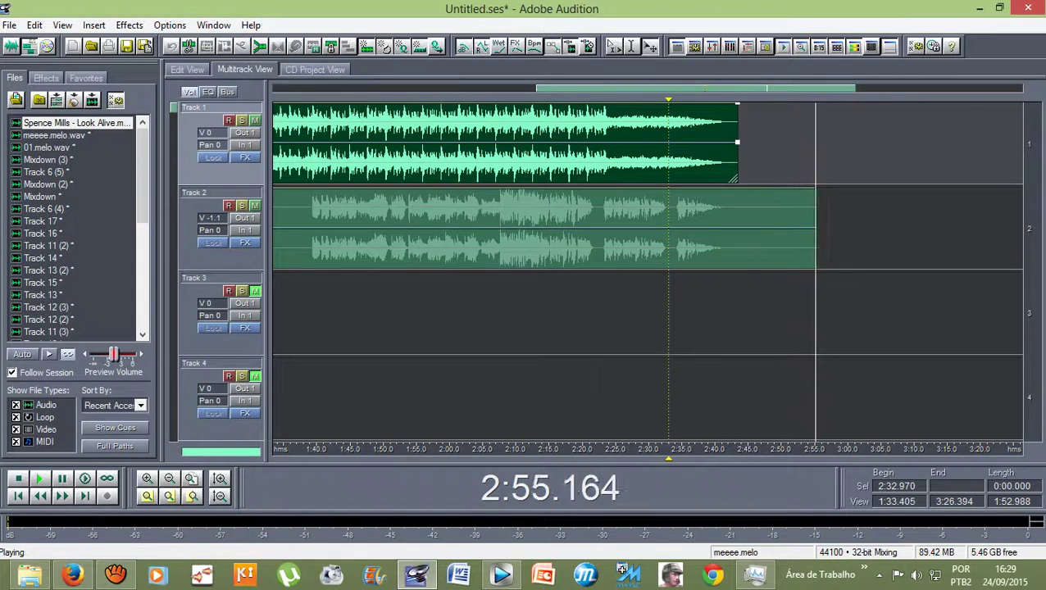
- Open the meeee.melo vocal on Track 2 for waveform editing and undo its Fade Out from 2:34.320 to 2:43.988
click(543, 228)
double_click(326, 226)
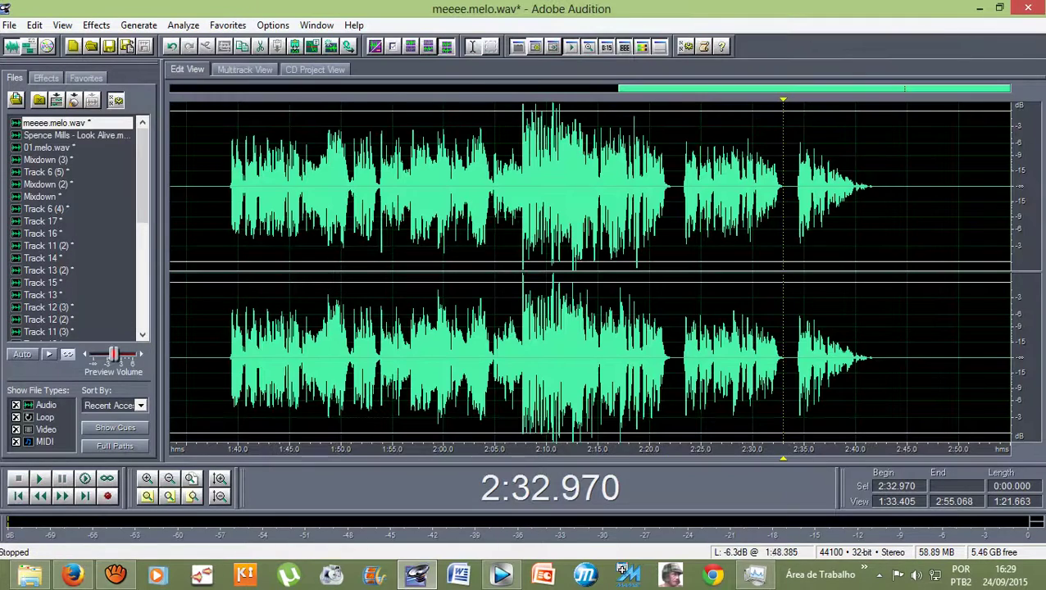
key(ctrl+z)
key(ctrl+z)
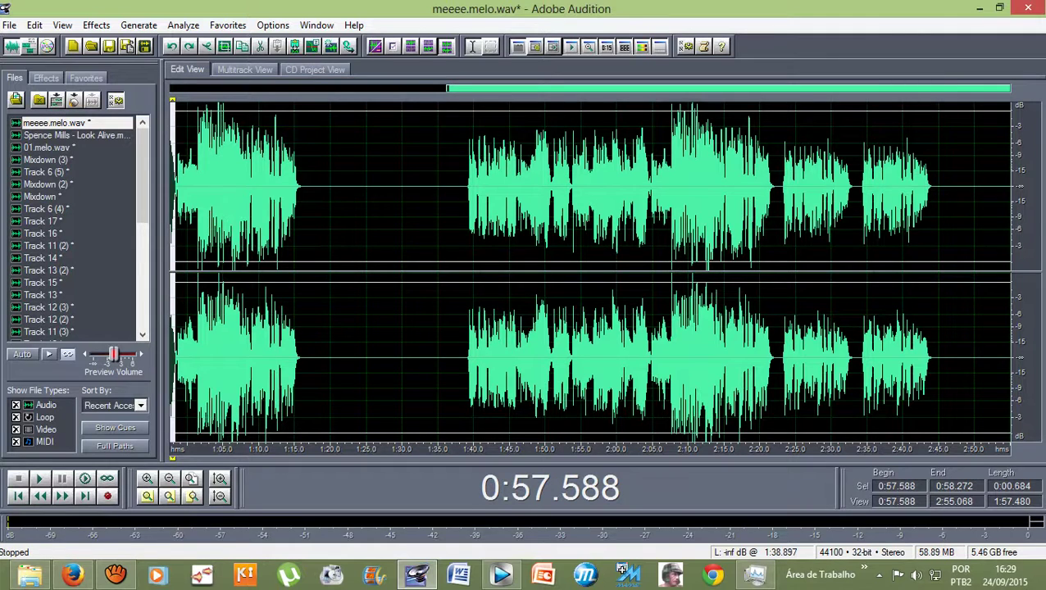
key(ctrl+shift+z)
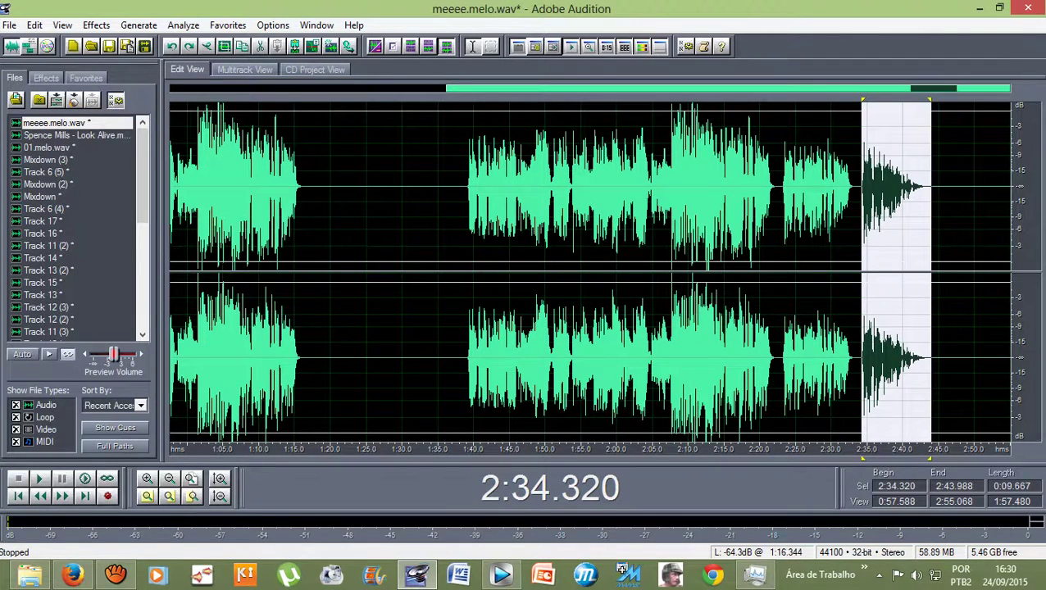
key(ctrl+z)
- Open the Track 1 instrumental for waveform editing, undo its tail edits and Fade Out, and return to the multitrack session
click(244, 69)
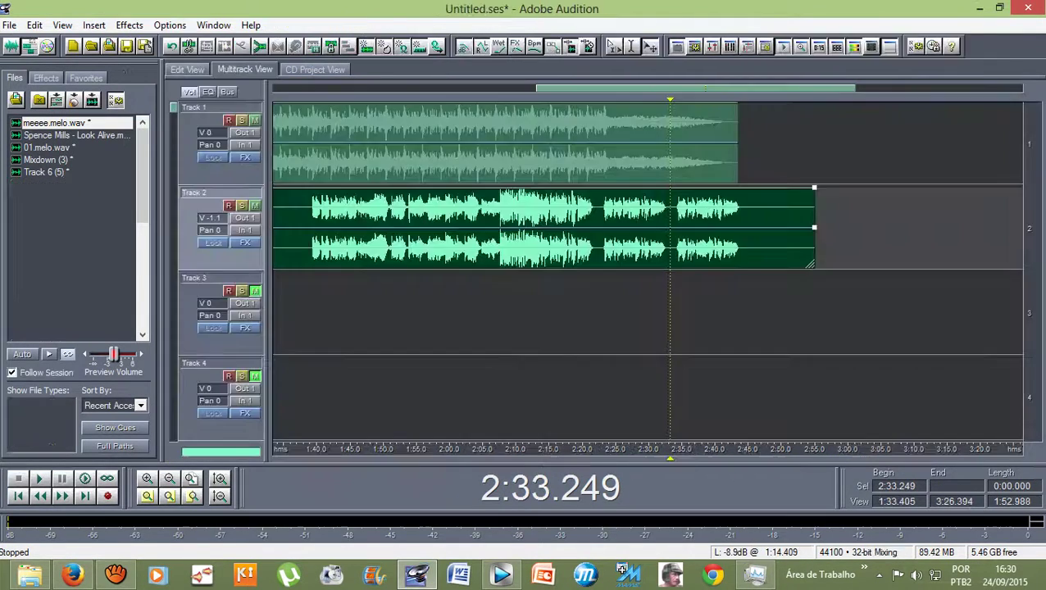
double_click(557, 144)
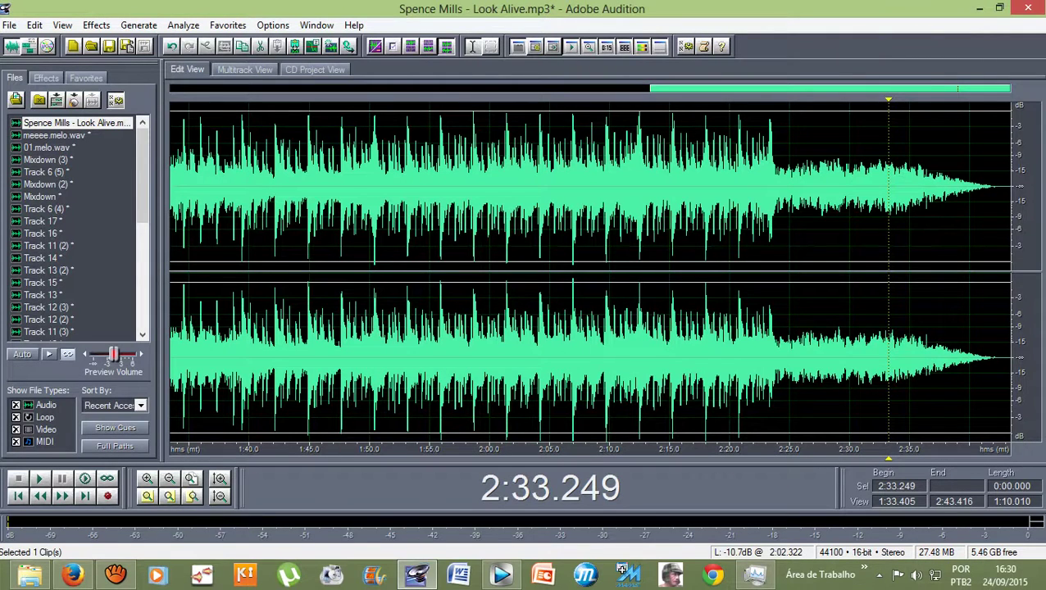
key(ctrl+z)
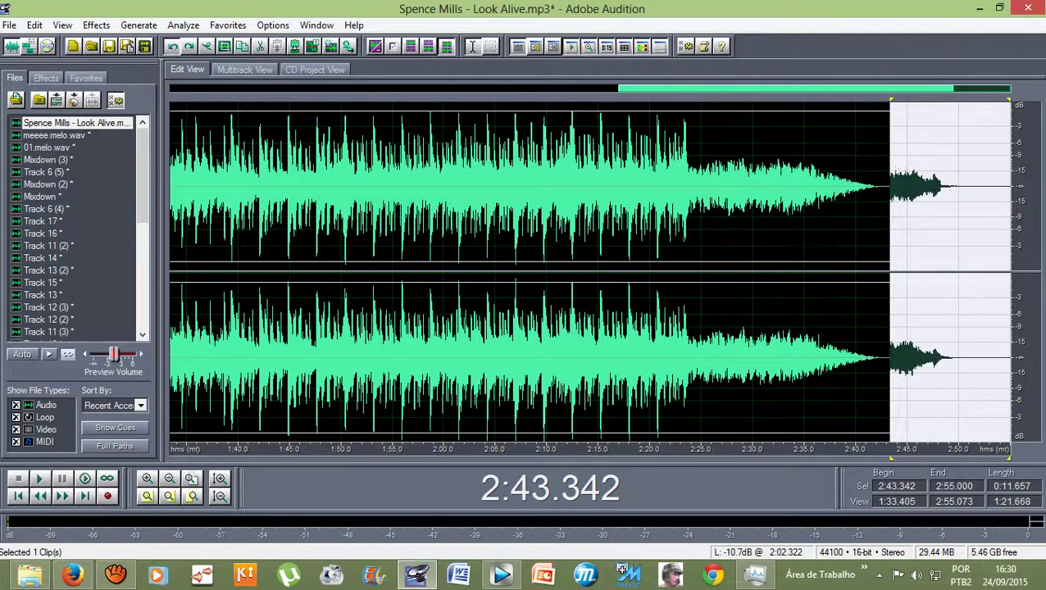
key(ctrl+z)
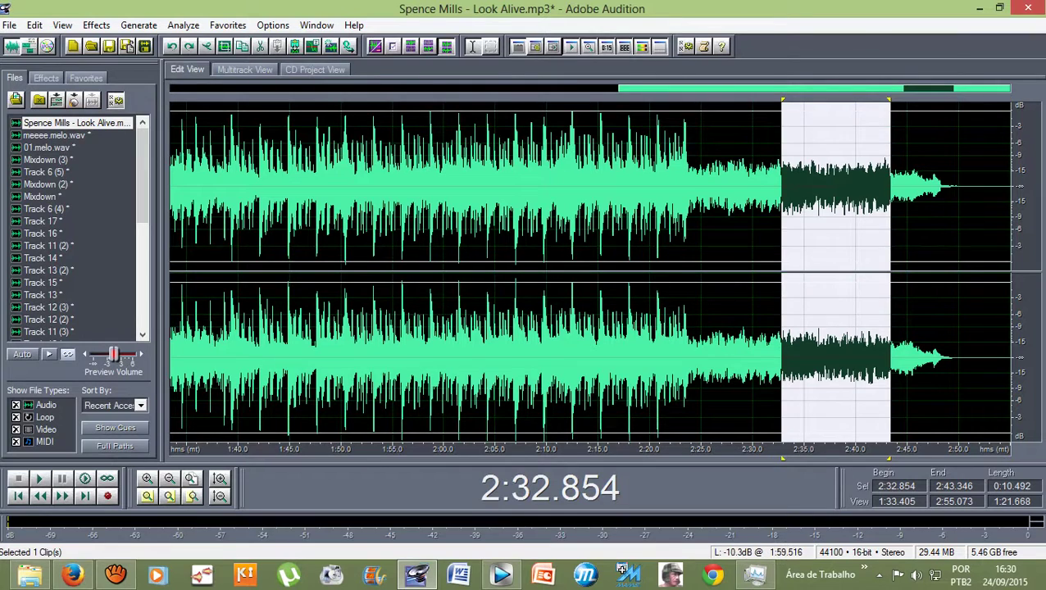
key(F12)
key(Escape)
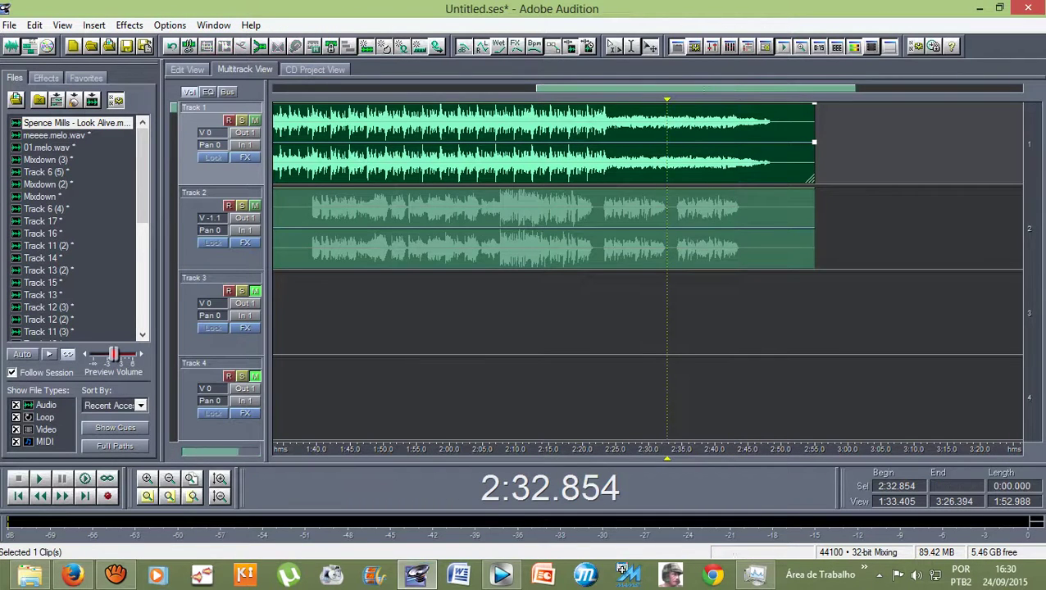
- Add volume envelope points to the Track 2 vocal clip so it falls from 100% at about 2:36 to 0% at about 2:44
click(597, 228)
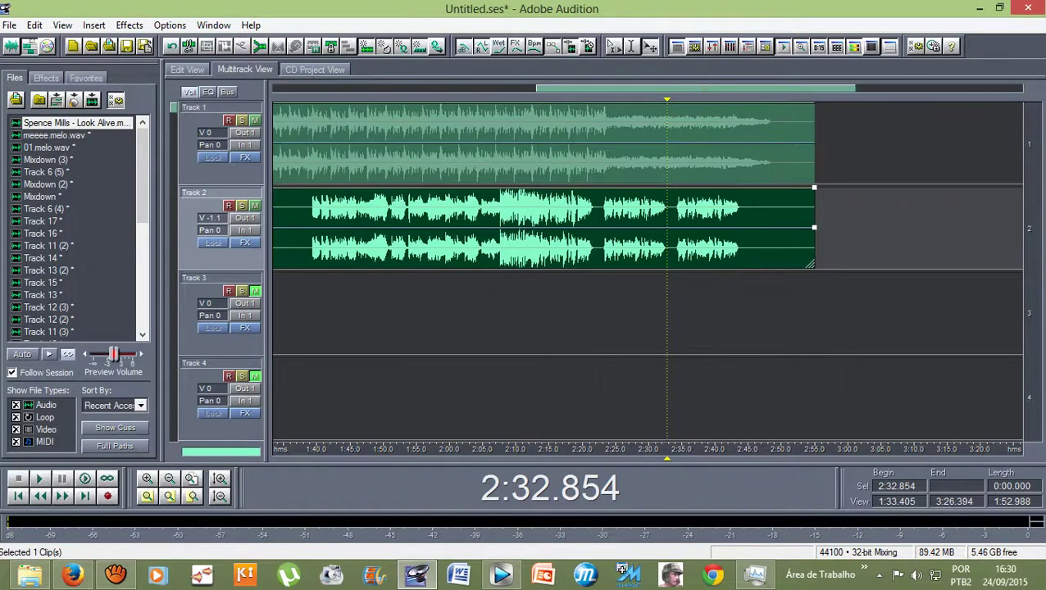
key(equal)
key(equal)
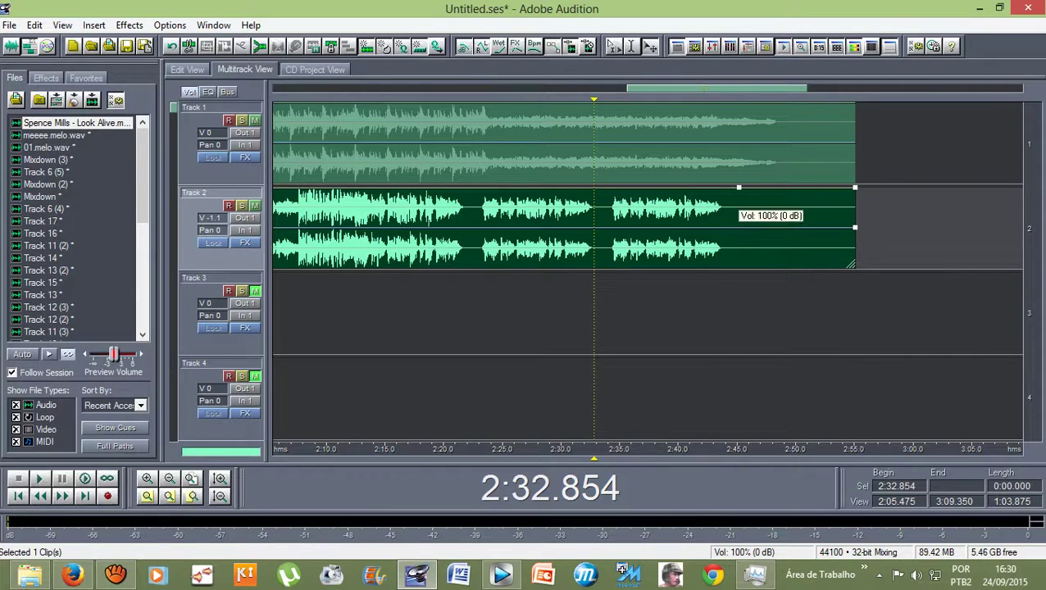
drag(739, 187, 726, 267)
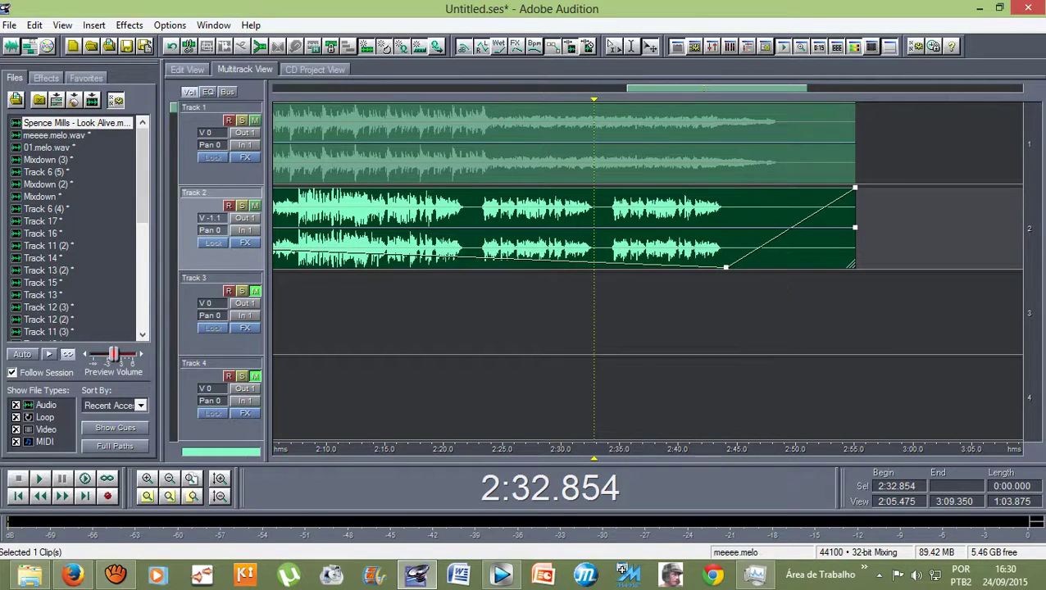
drag(614, 262, 629, 188)
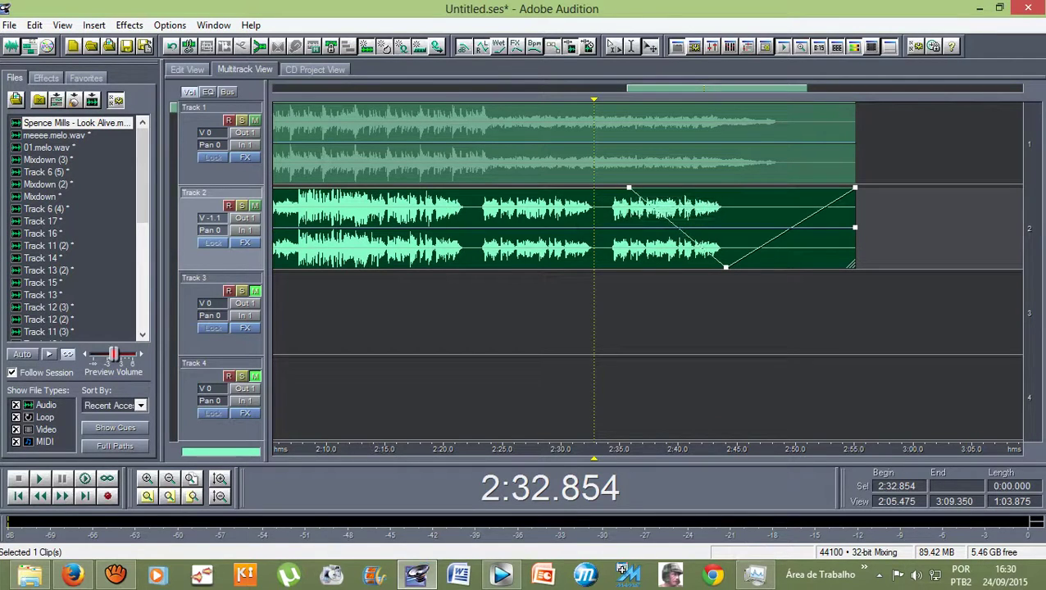
- Curve the vocal's volume fade with extra points between about 2:39 and 2:42, and hold it at 0% until about 2:51
scroll(671, 213, up, 1)
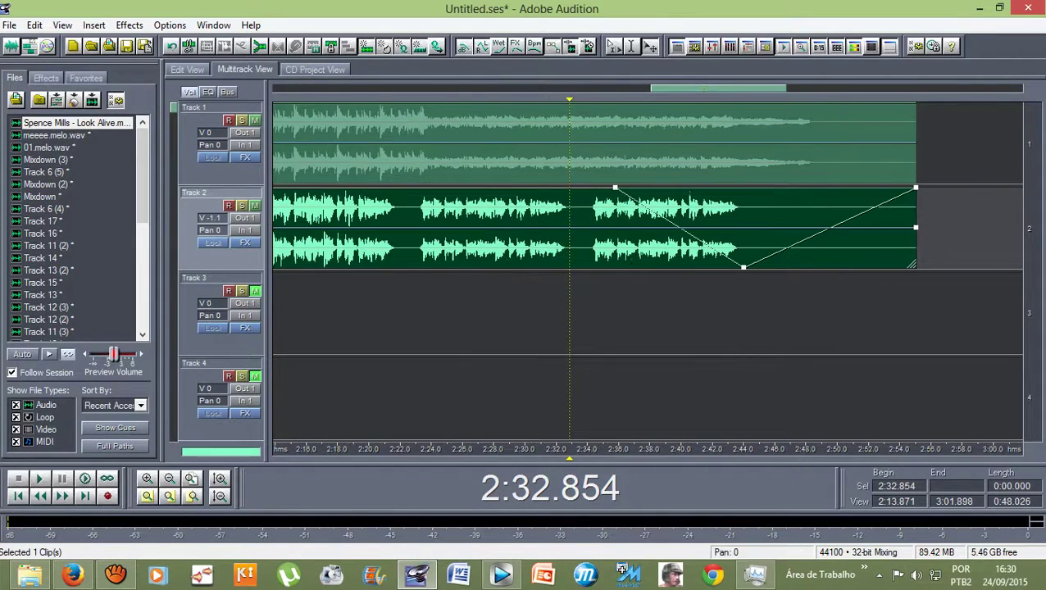
drag(691, 236, 791, 289)
drag(787, 247, 850, 289)
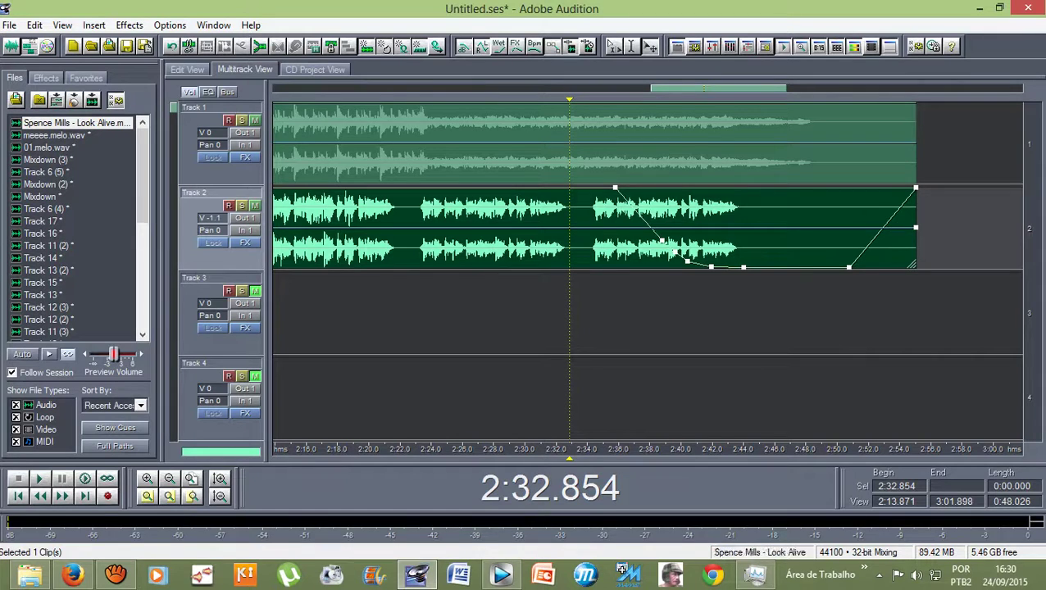
- Shape the Track 1 instrumental's volume envelope from 100% at about 2:36 to 0% at about 2:43.5, held at 0% until about 2:48
click(850, 144)
drag(743, 105, 704, 181)
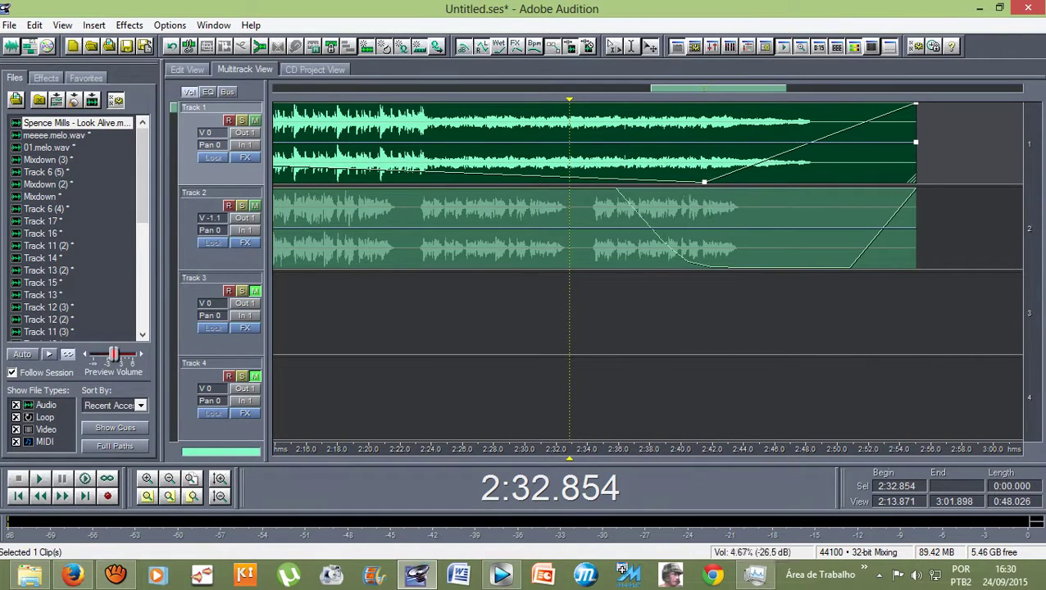
drag(621, 178, 623, 104)
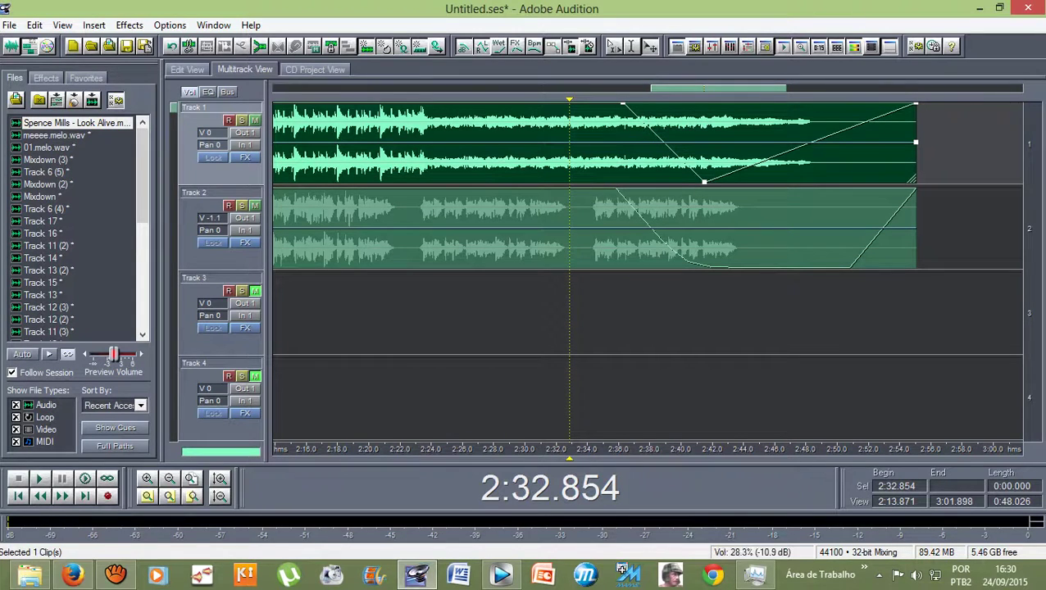
drag(803, 146, 803, 182)
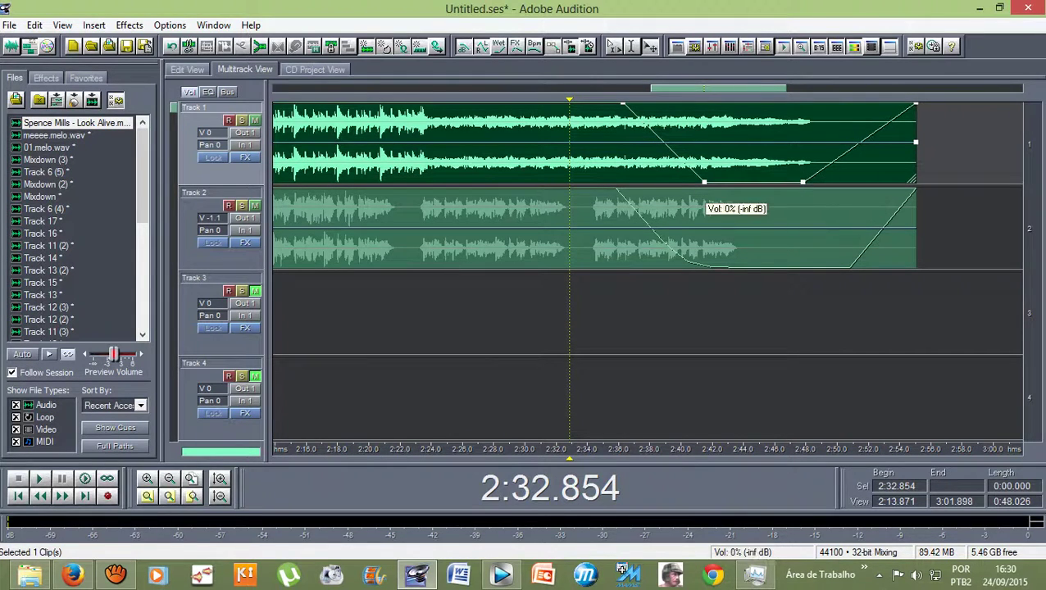
drag(704, 181, 735, 181)
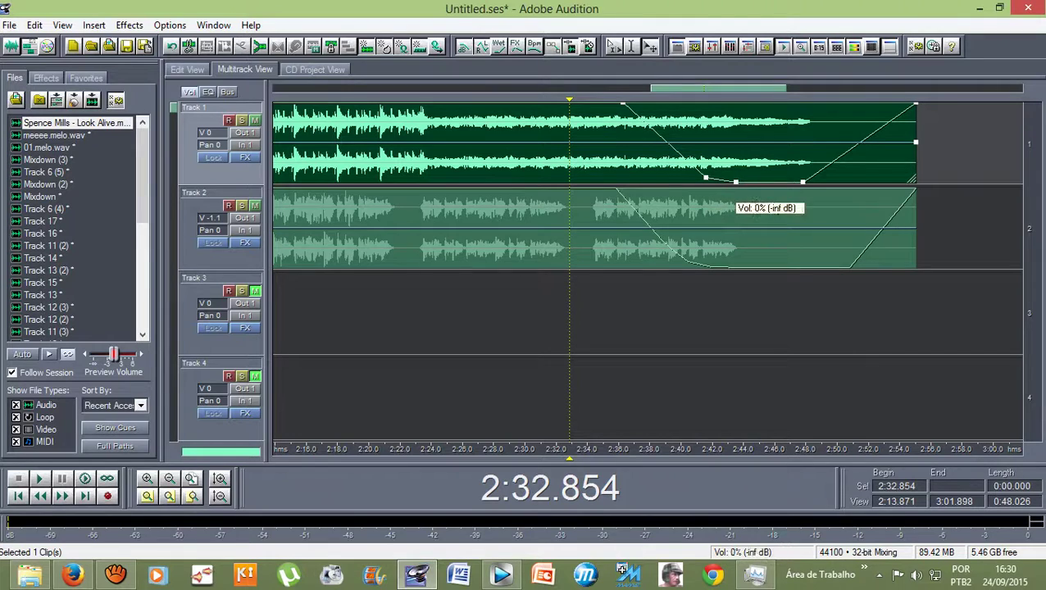
- Trim the ends of the Track 1 instrumental and Track 2 vocal clips to about 2:50, keeping the last envelope points at 0%
drag(881, 150, 832, 180)
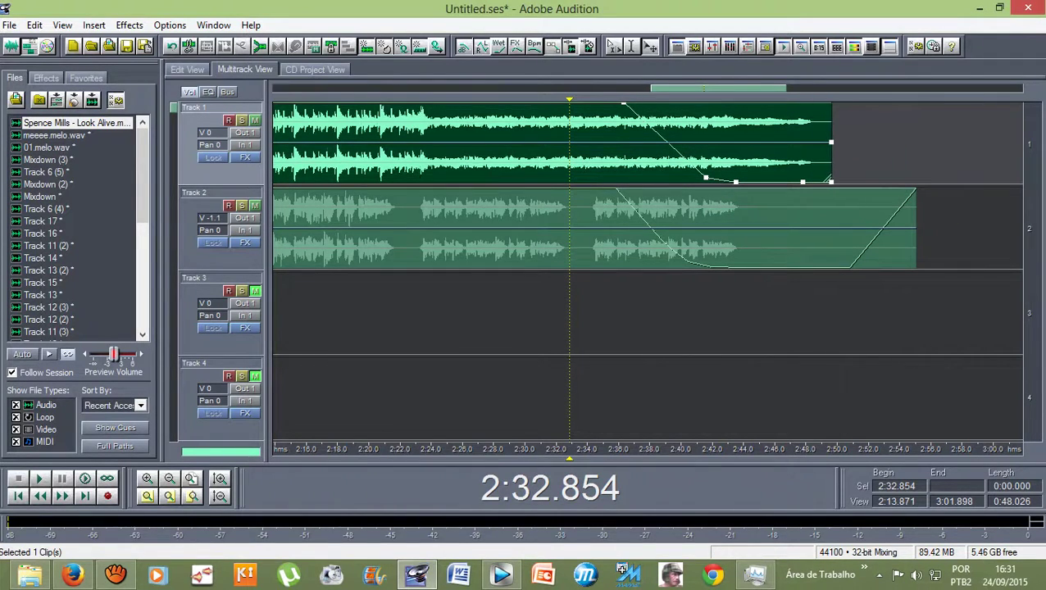
click(885, 246)
drag(913, 264, 831, 265)
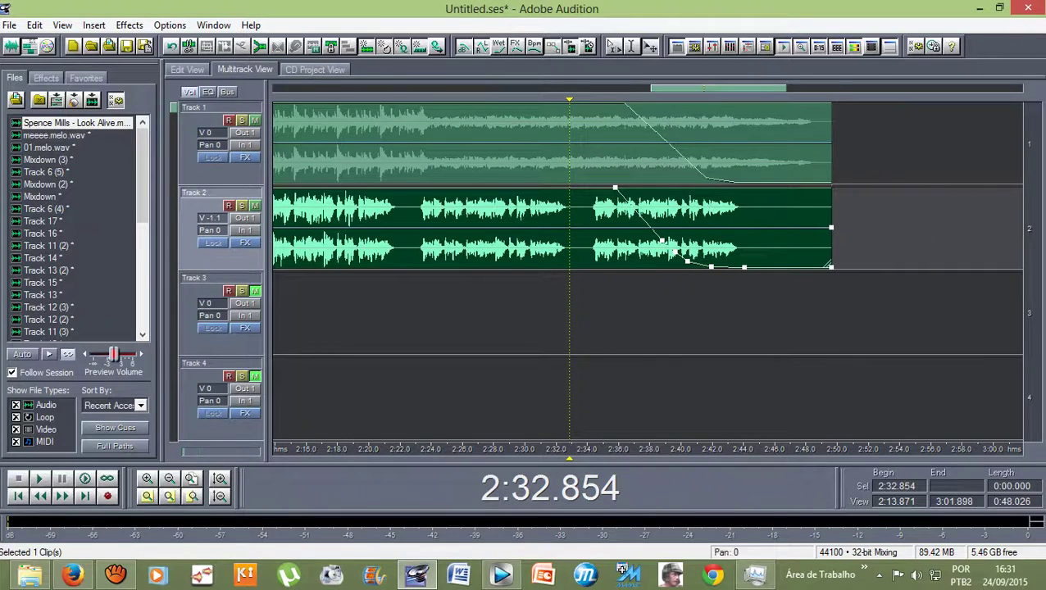
- Play both tracks from 2:32.854 to the end to check the envelope fades, and show the whole session
scroll(597, 228, down, 2)
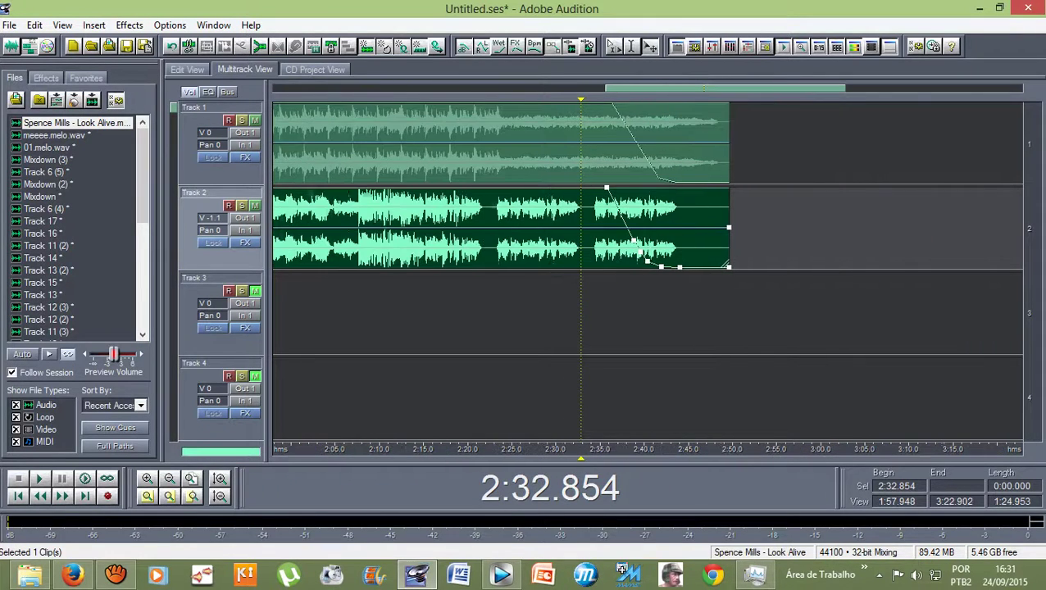
key(space)
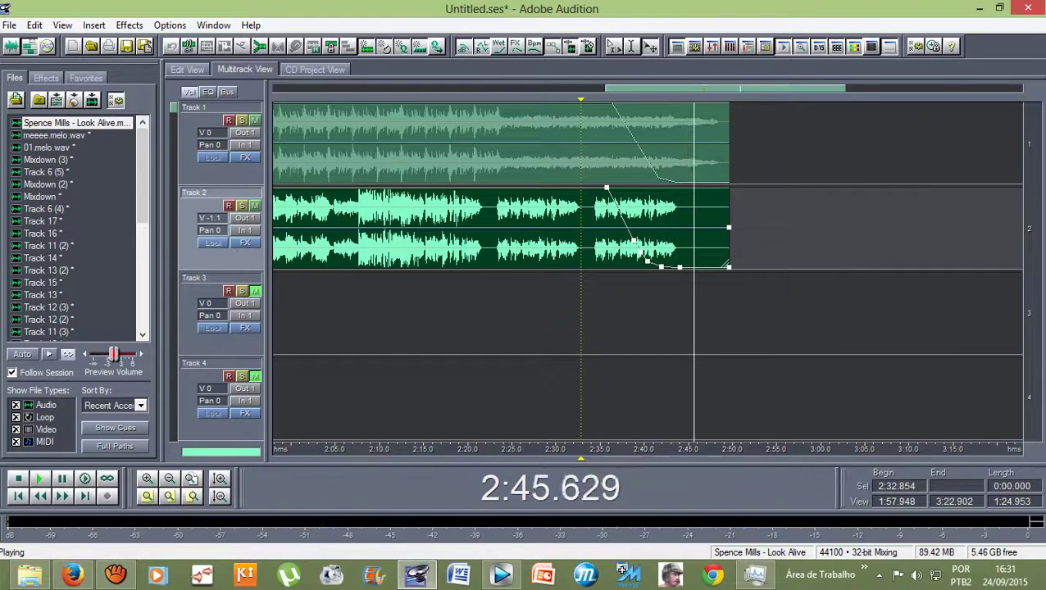
key(backslash)
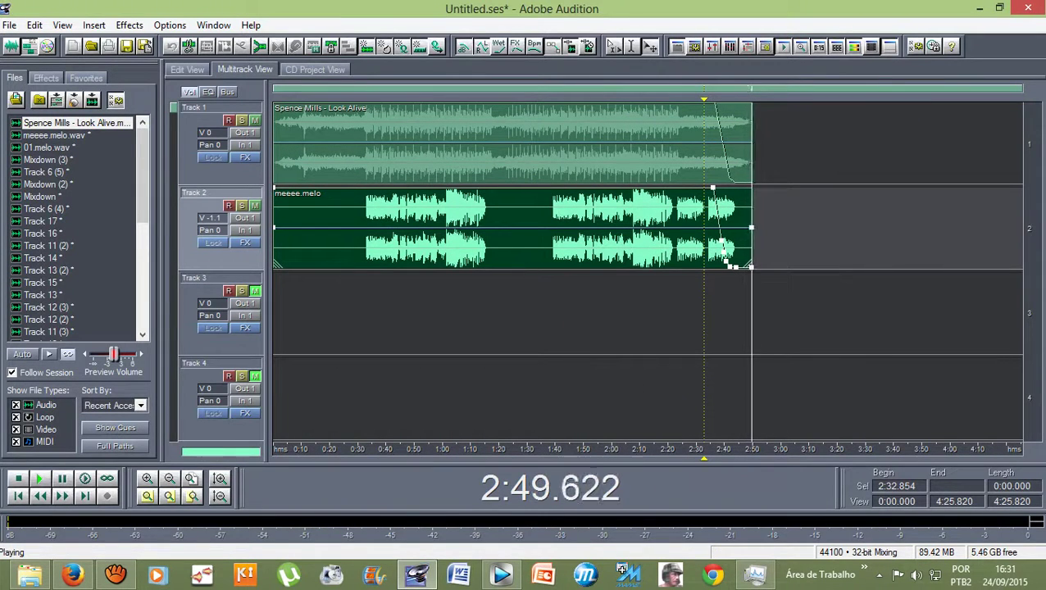
click(114, 574)
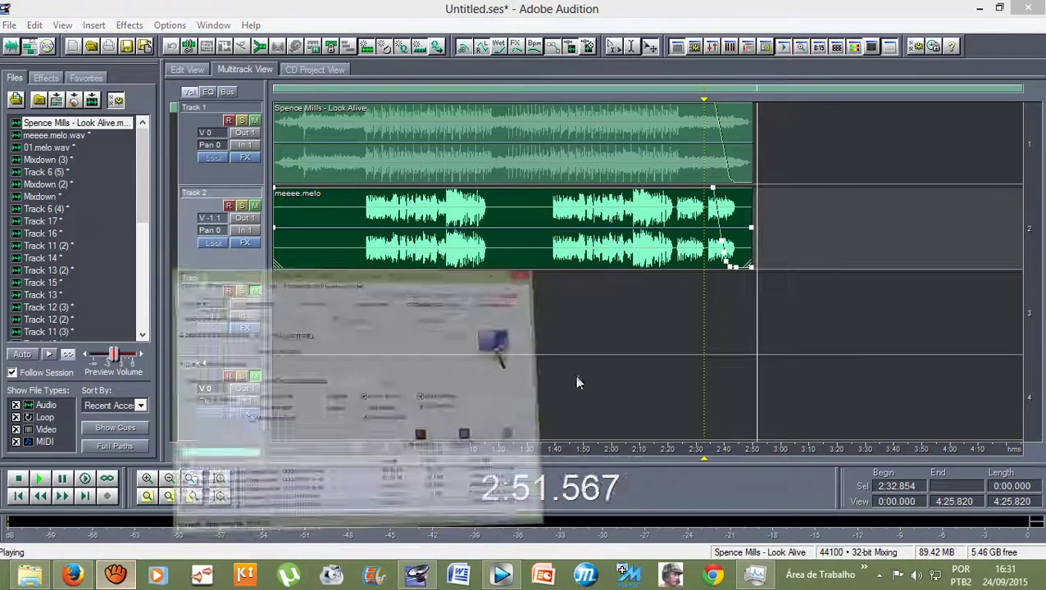